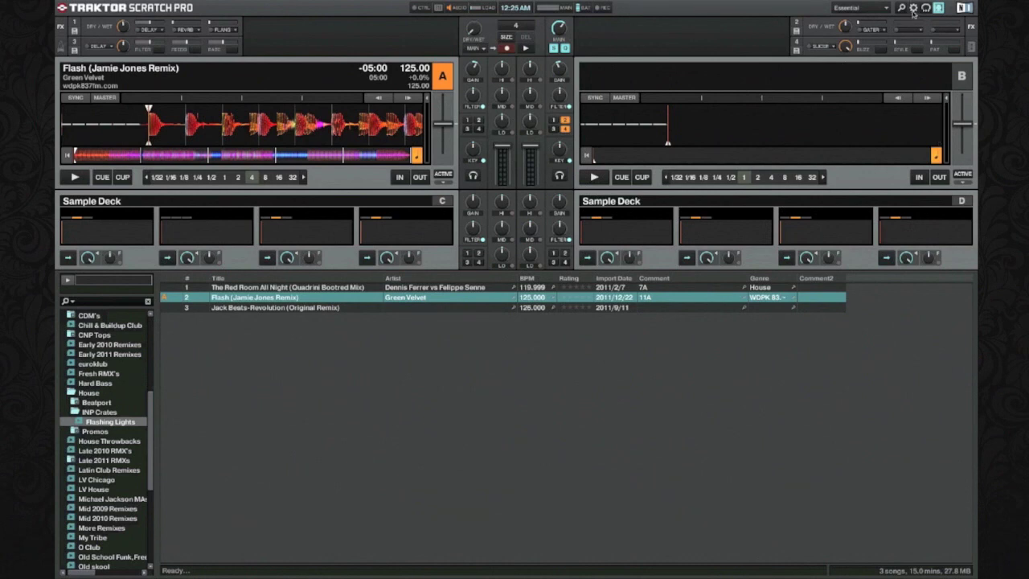
Step: Open the Controller Manager preferences and select the Traktor Scratch 2 default mapping
left_click(913, 9)
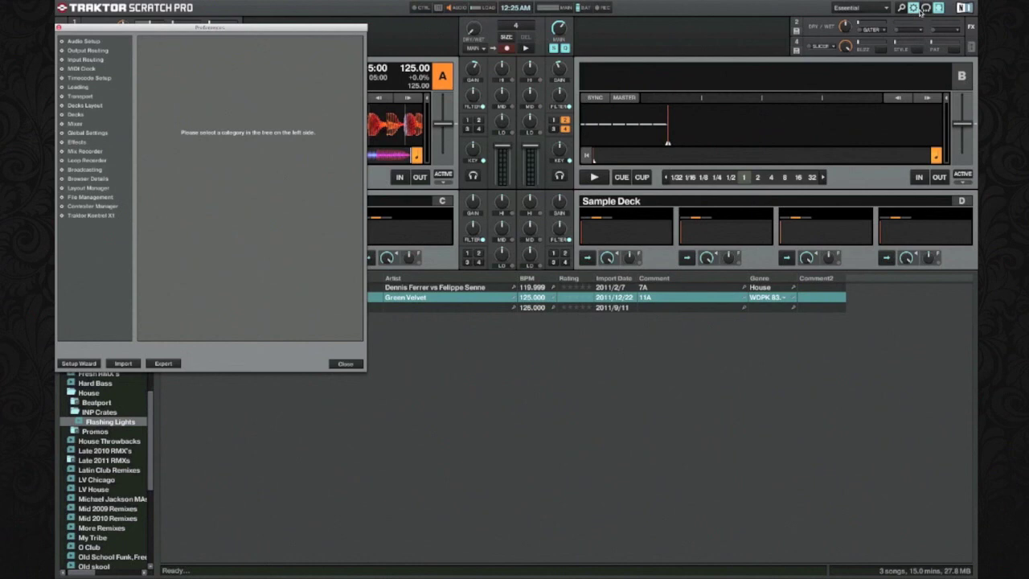
left_click(105, 206)
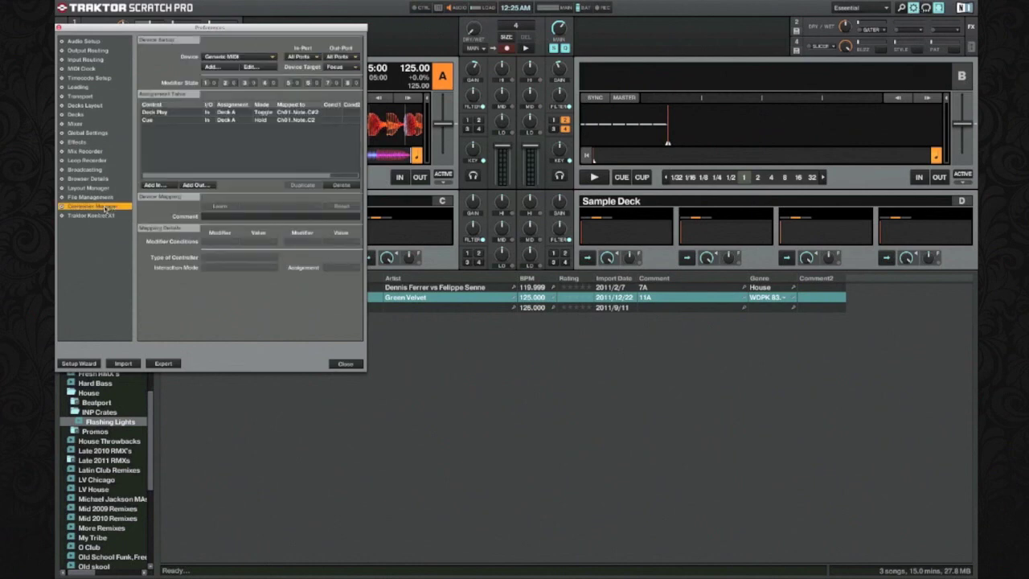
left_click(211, 58)
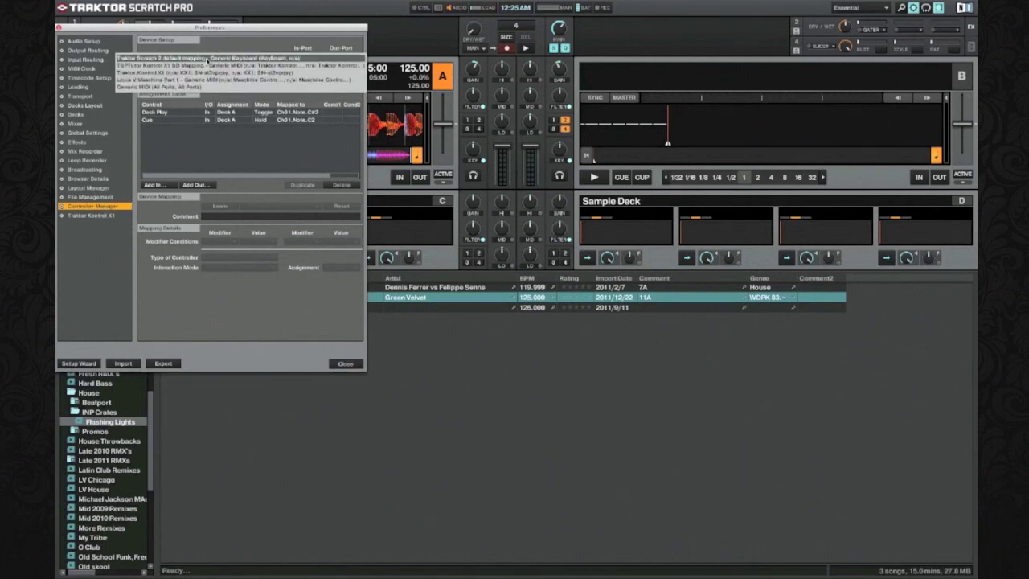
left_click(207, 61)
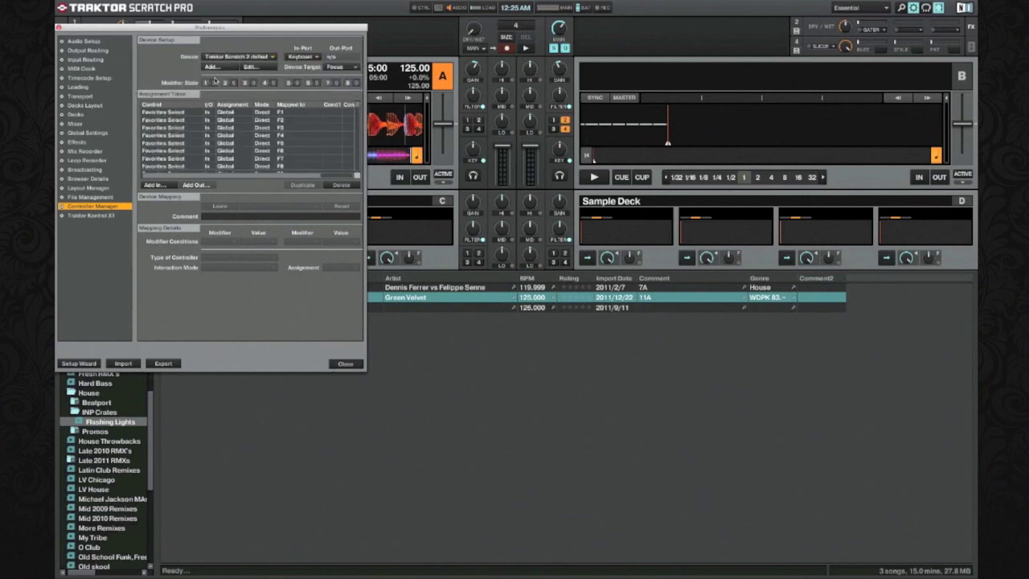
Step: Add a new Generic MIDI device, then move the Preferences window off deck A
left_click(215, 69)
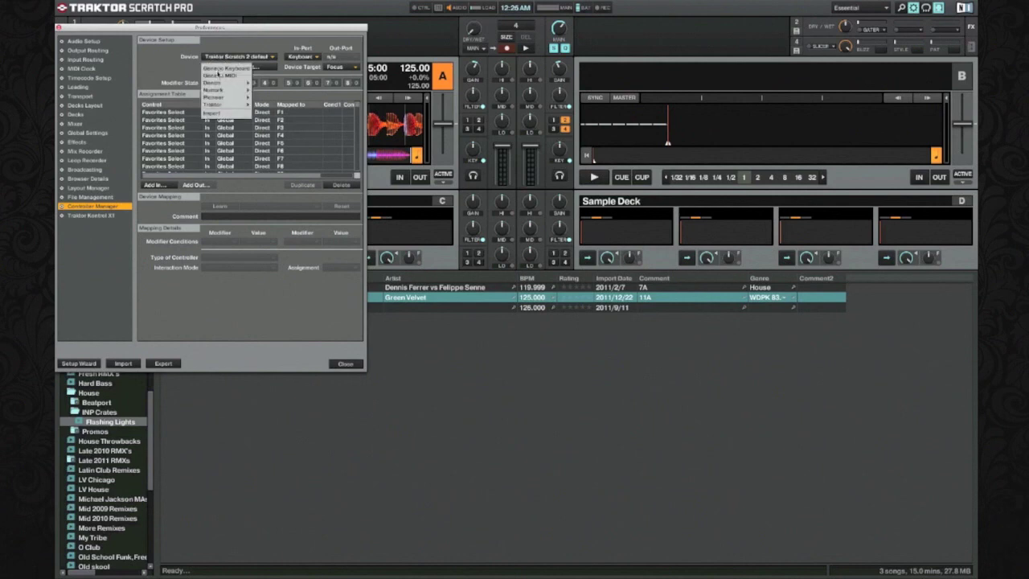
left_click(224, 76)
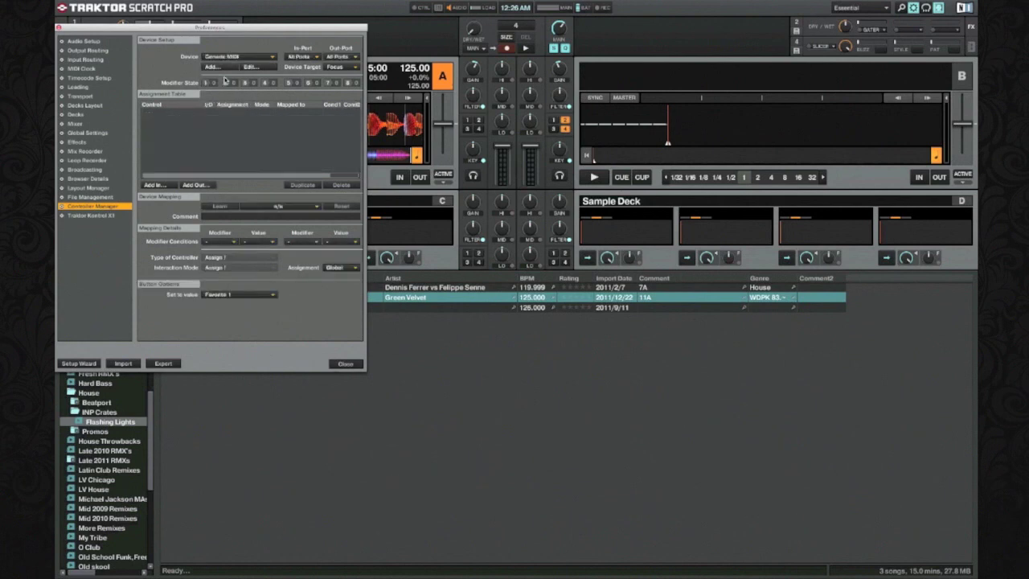
left_click(222, 68)
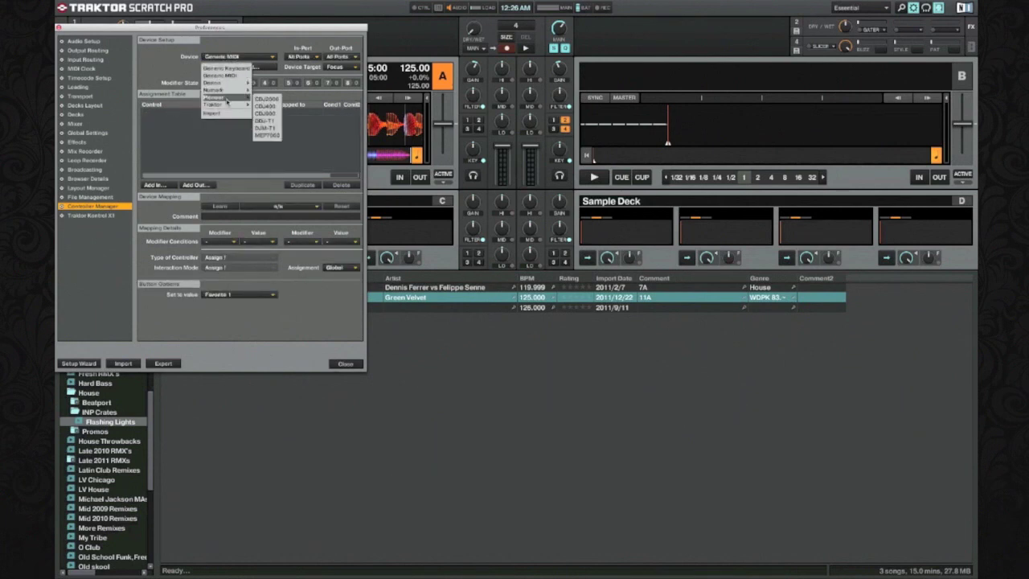
mouse_move(225, 81)
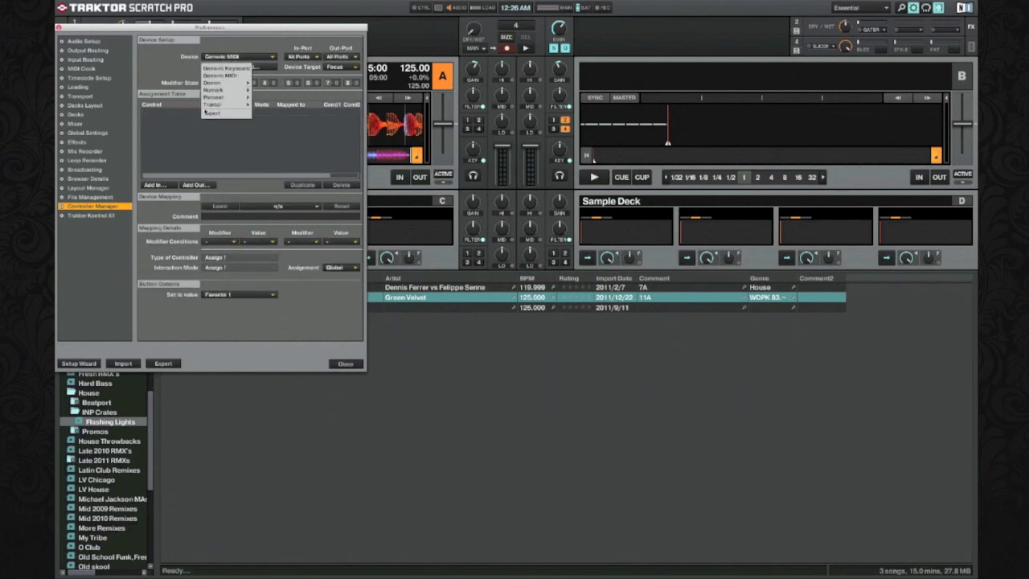
left_click(182, 74)
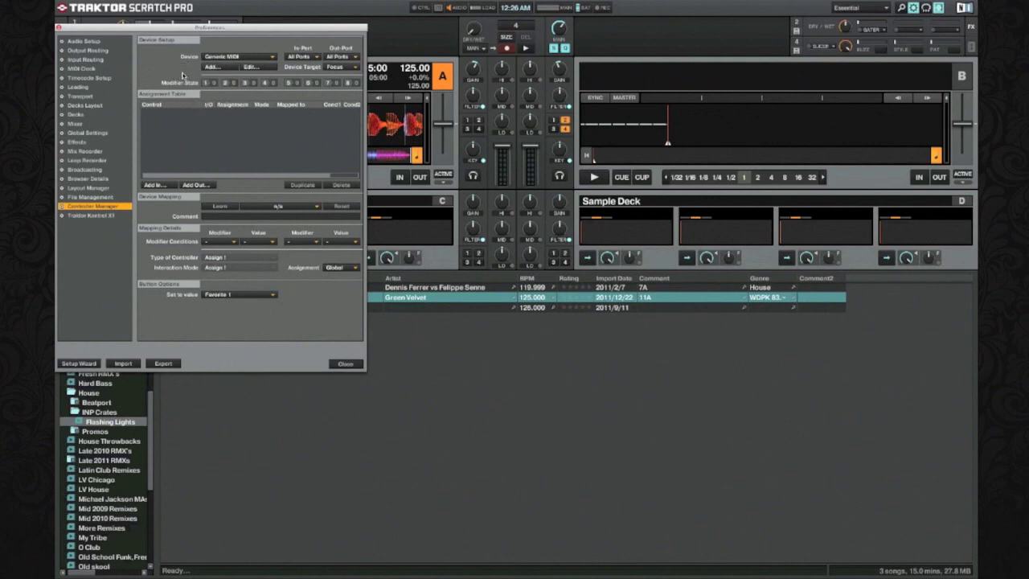
left_click_drag(209, 27, 307, 172)
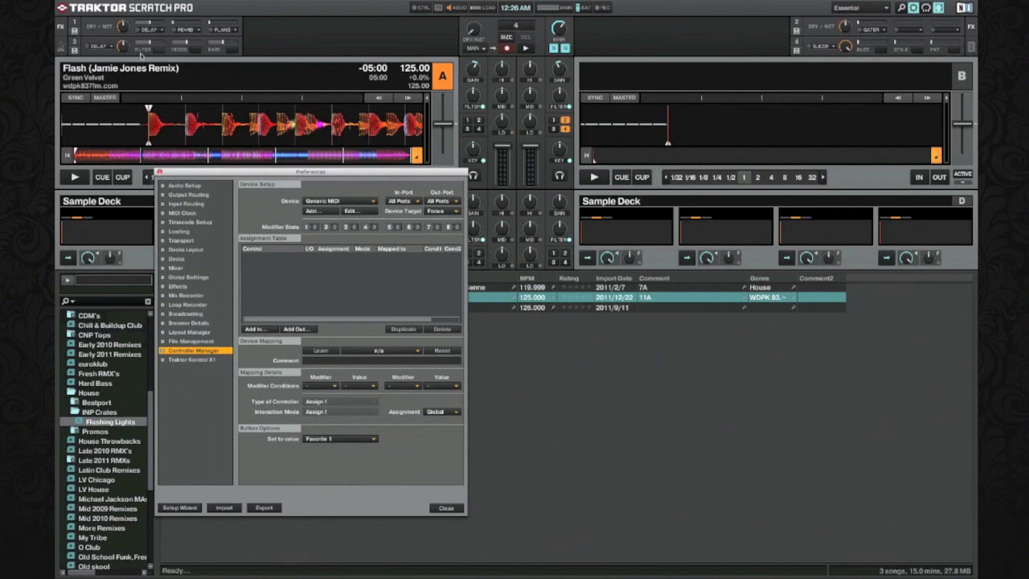
left_click(195, 31)
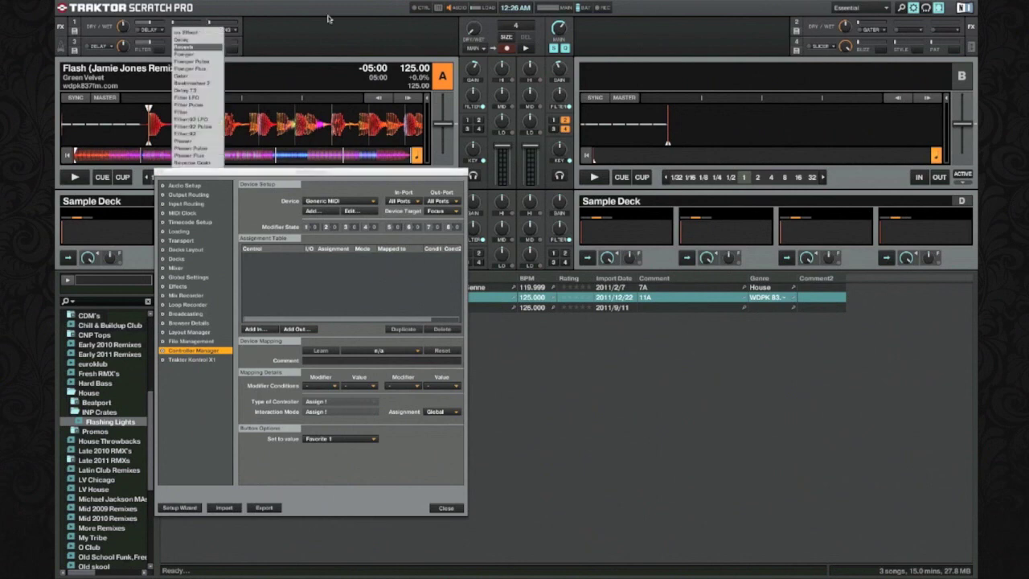
left_click(370, 46)
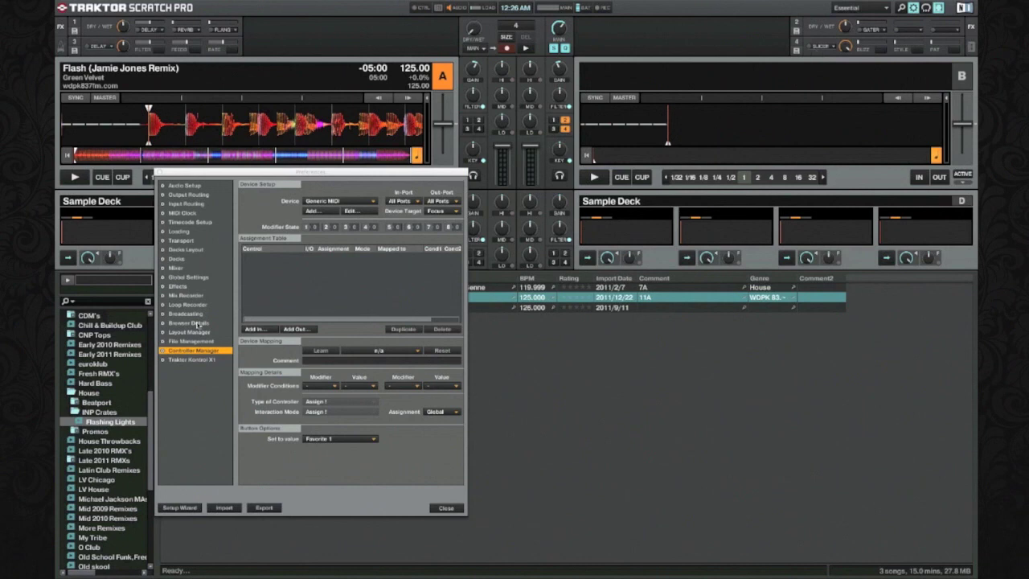
left_click(180, 287)
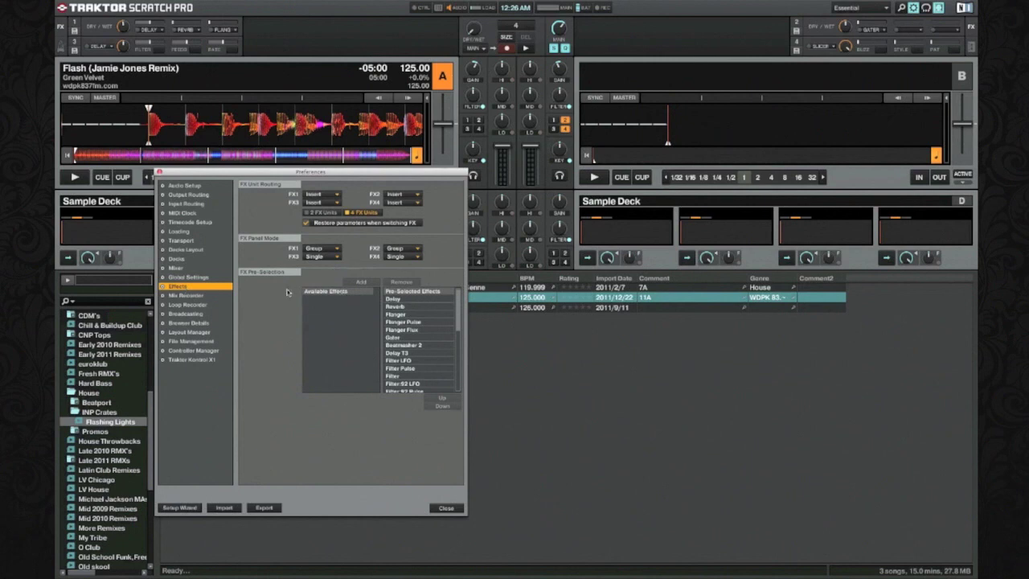
left_click(201, 350)
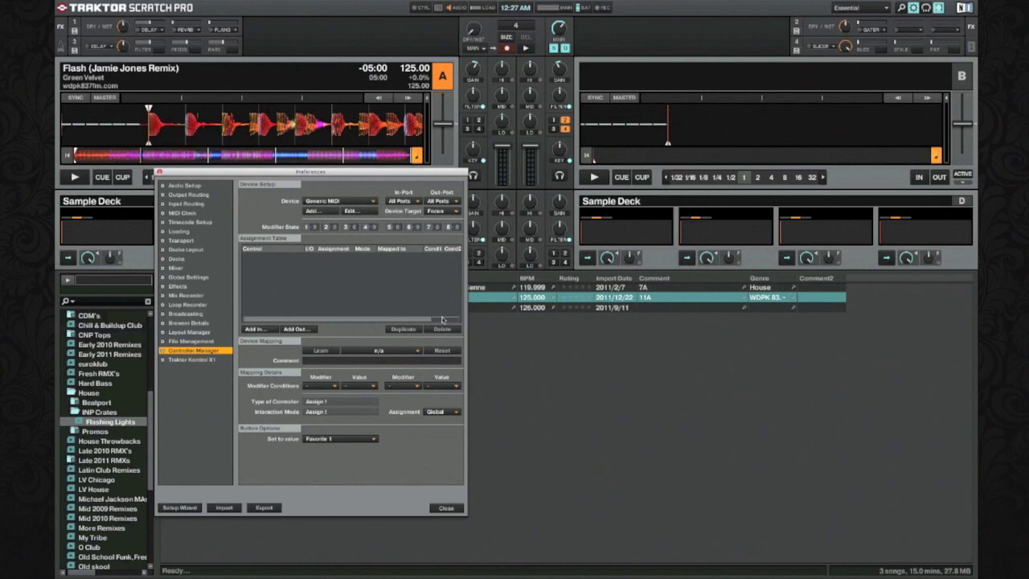
Step: Set both the In-Port and Out-Port of the Generic MIDI device to LPD8
left_click(399, 201)
left_click(401, 217)
left_click(442, 202)
left_click(448, 218)
Step: Browse the Add In... control categories toward Mixer
left_click(254, 329)
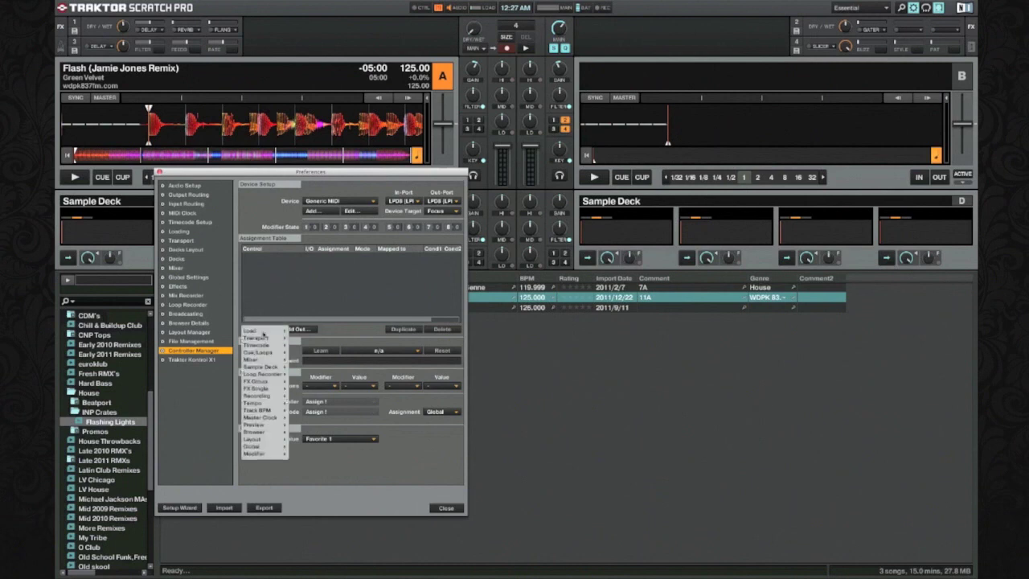
mouse_move(263, 333)
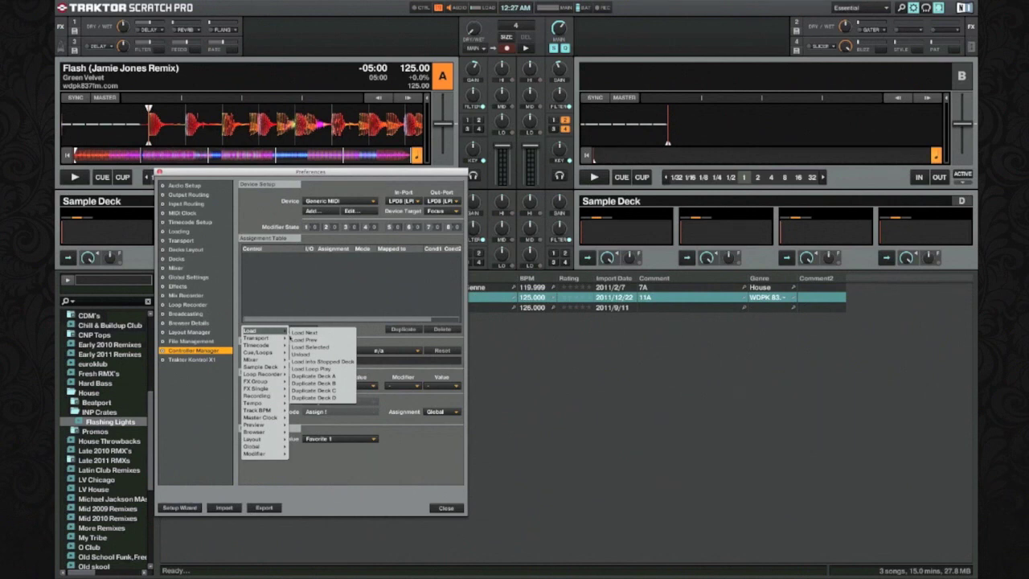
mouse_move(250, 360)
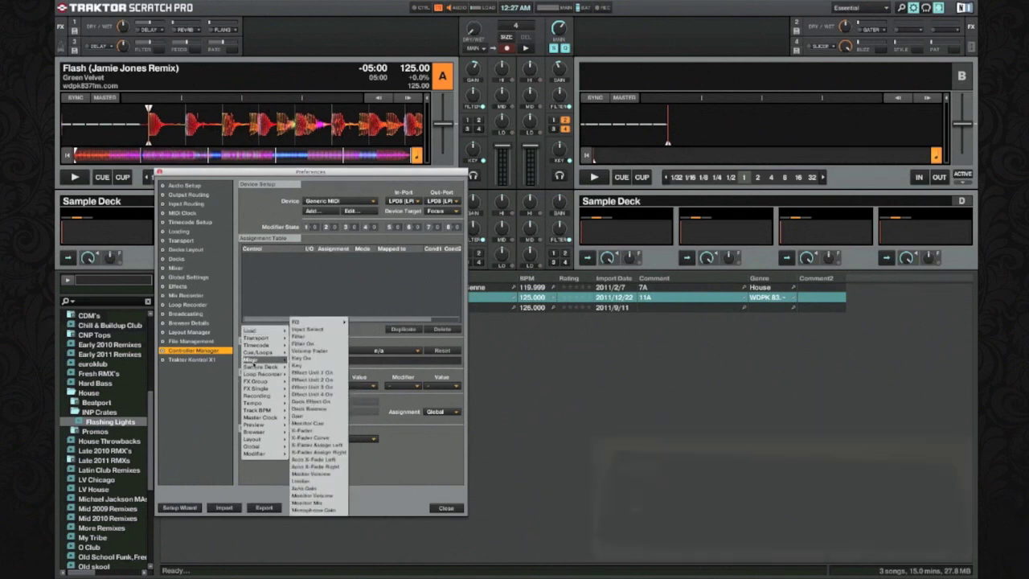
Step: Map Effect Unit 3 On for Deck A to LPD8 pad Ch01.Note.E2 as a Hold button
left_click(305, 388)
left_click(442, 414)
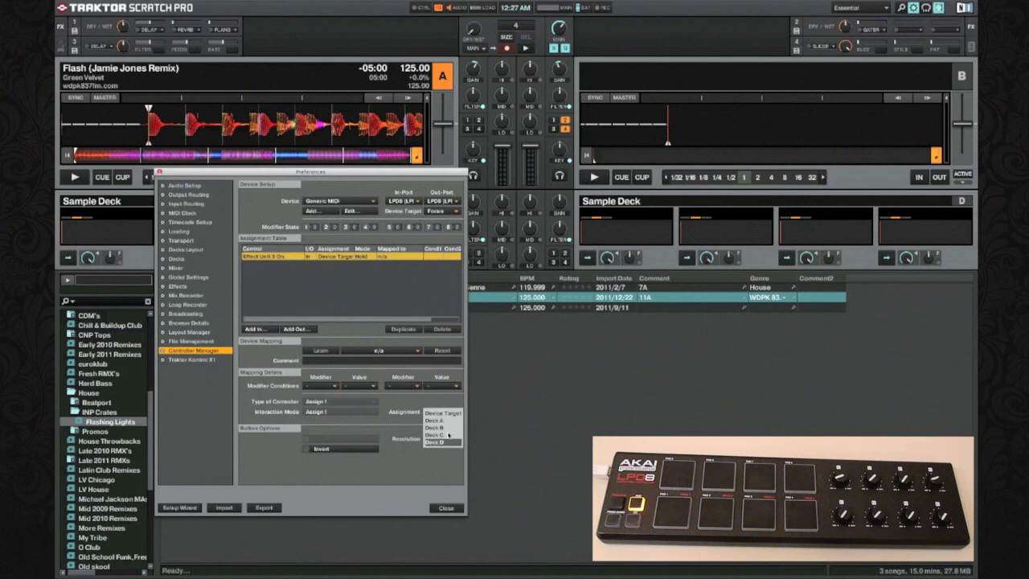
left_click(447, 421)
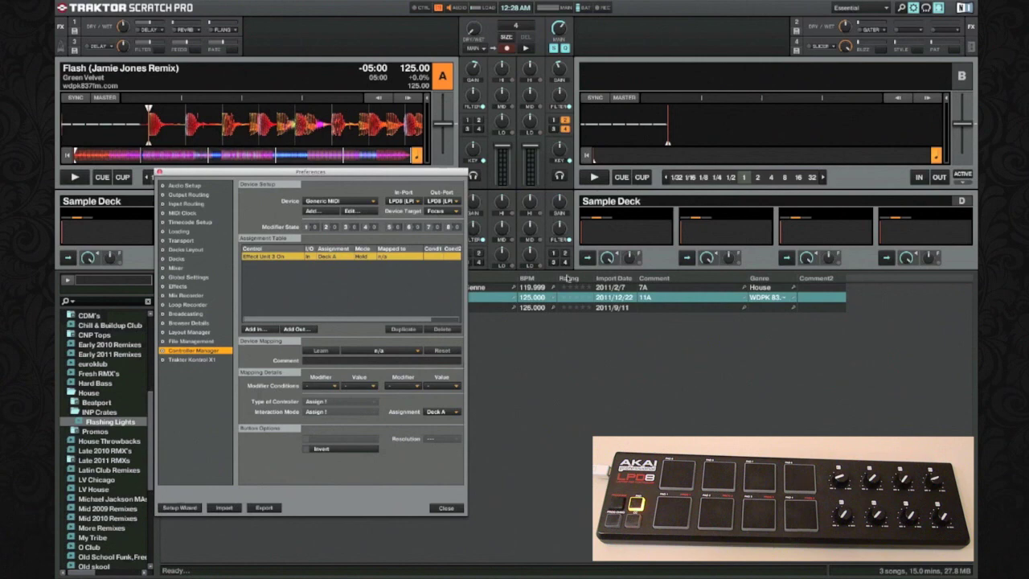
left_click(326, 351)
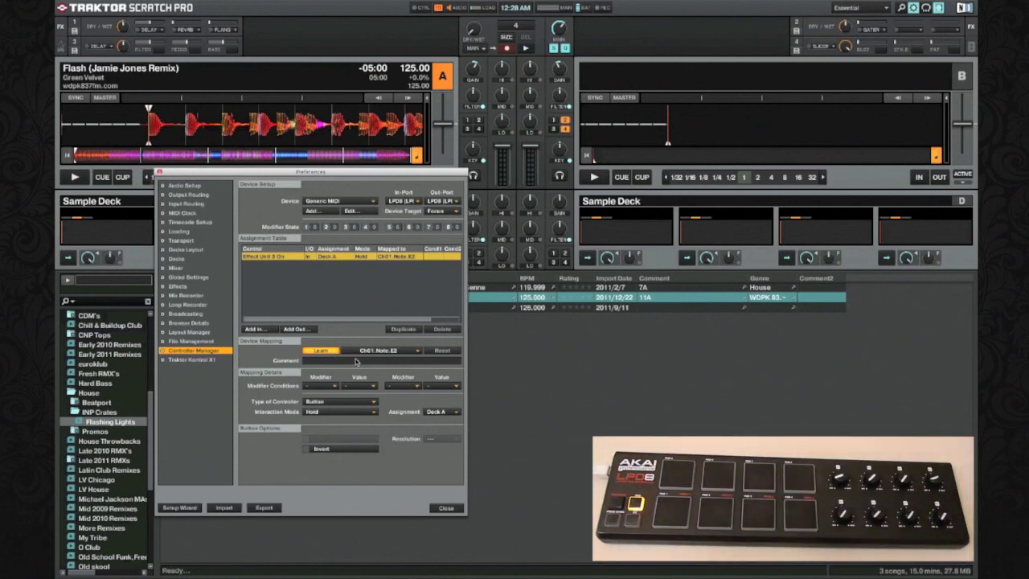
left_click(347, 413)
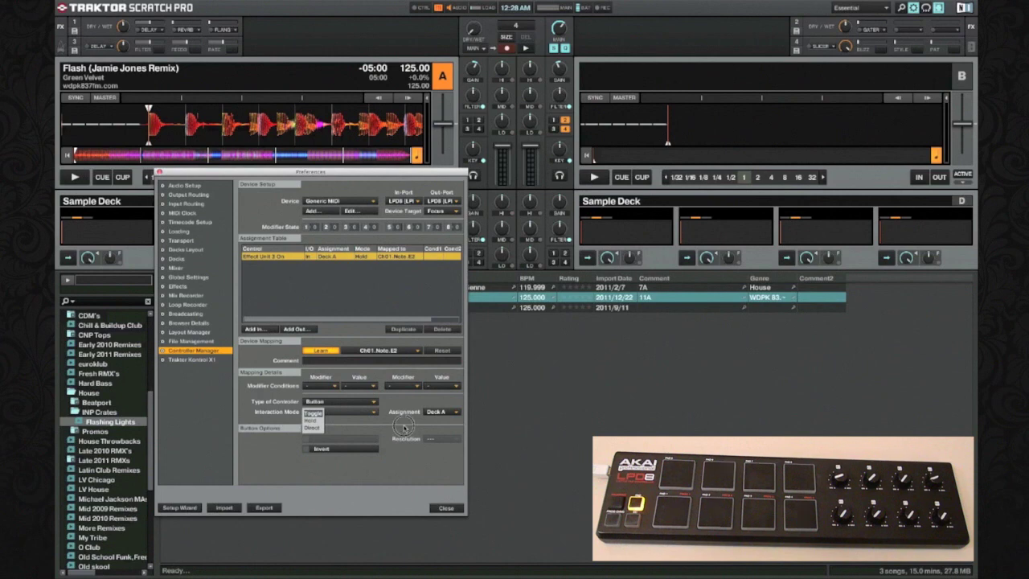
key("Down")
key("Return")
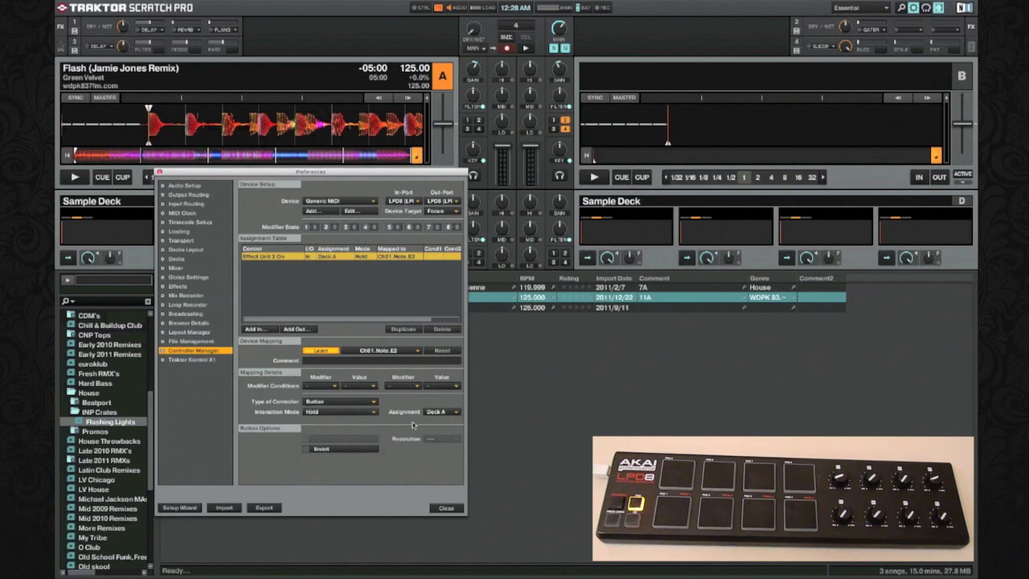
Step: Add Effect Select as a Direct button on FX Unit 3 that sets the Delay effect
left_click(254, 329)
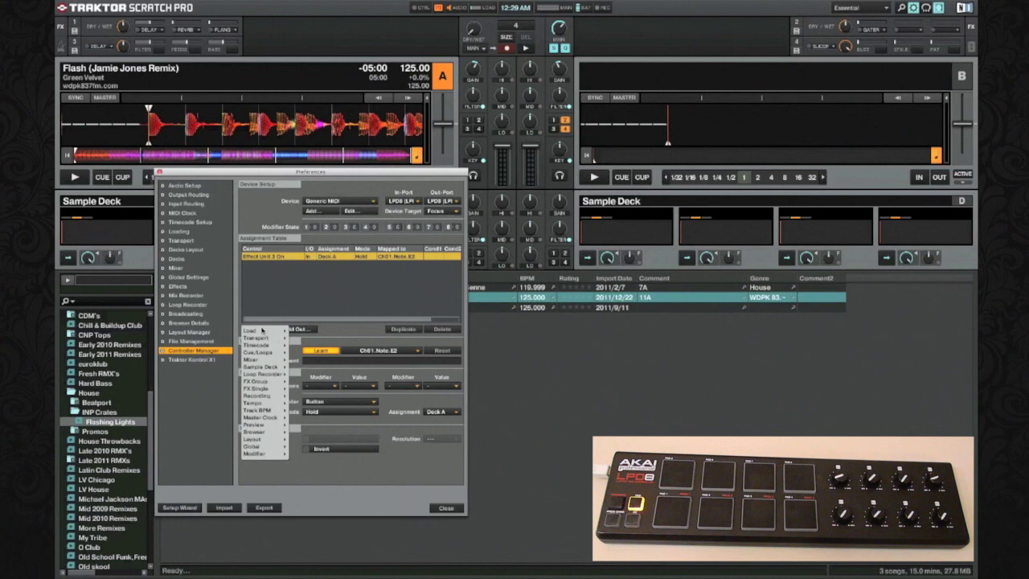
mouse_move(265, 390)
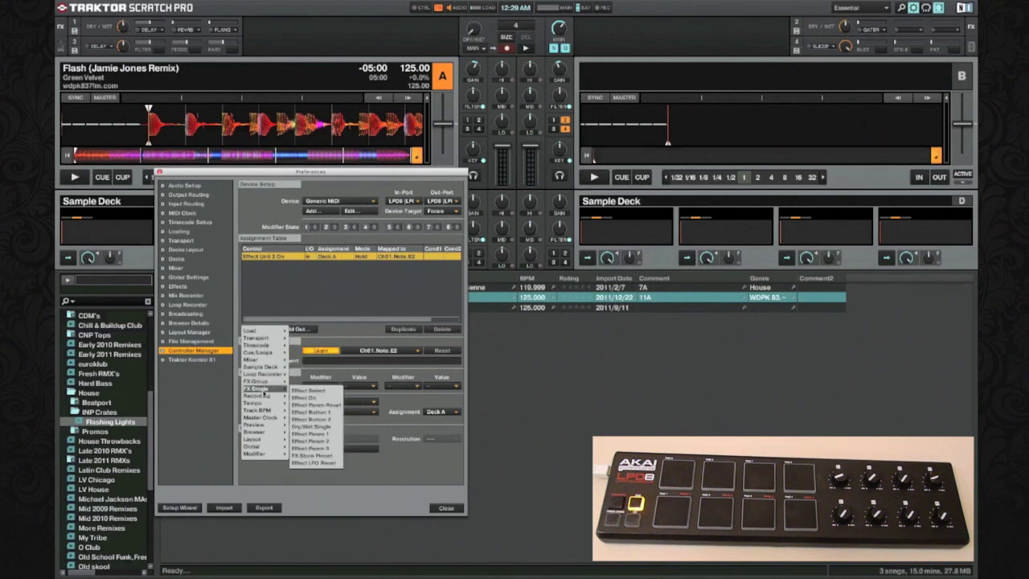
left_click(313, 391)
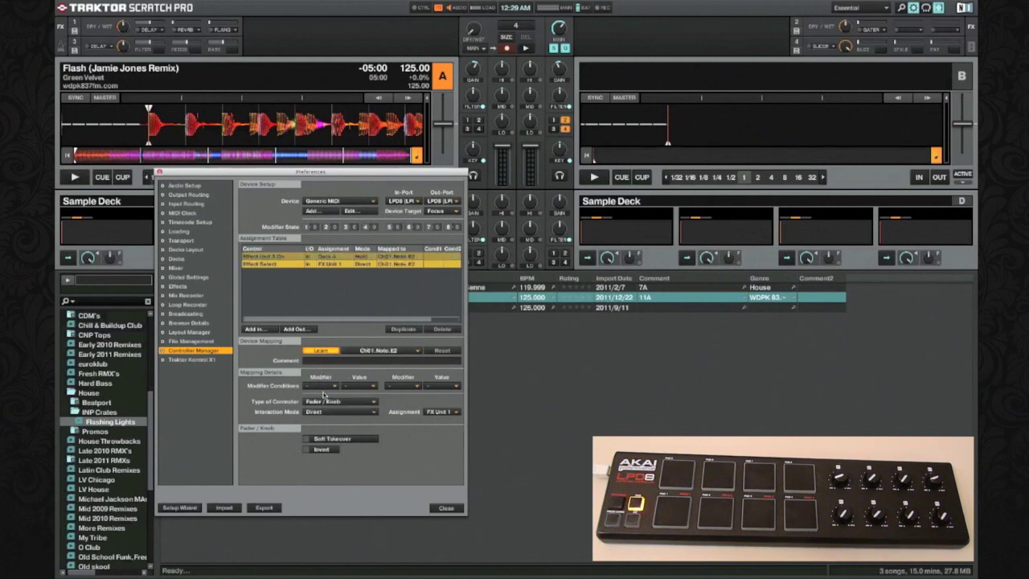
left_click(326, 405)
left_click(321, 394)
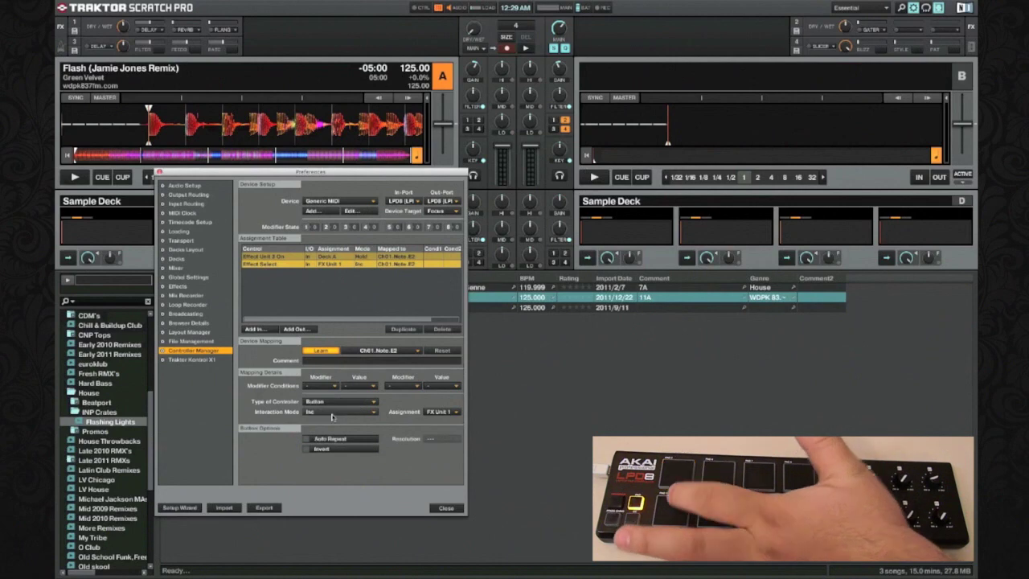
left_click(338, 411)
left_click(312, 420)
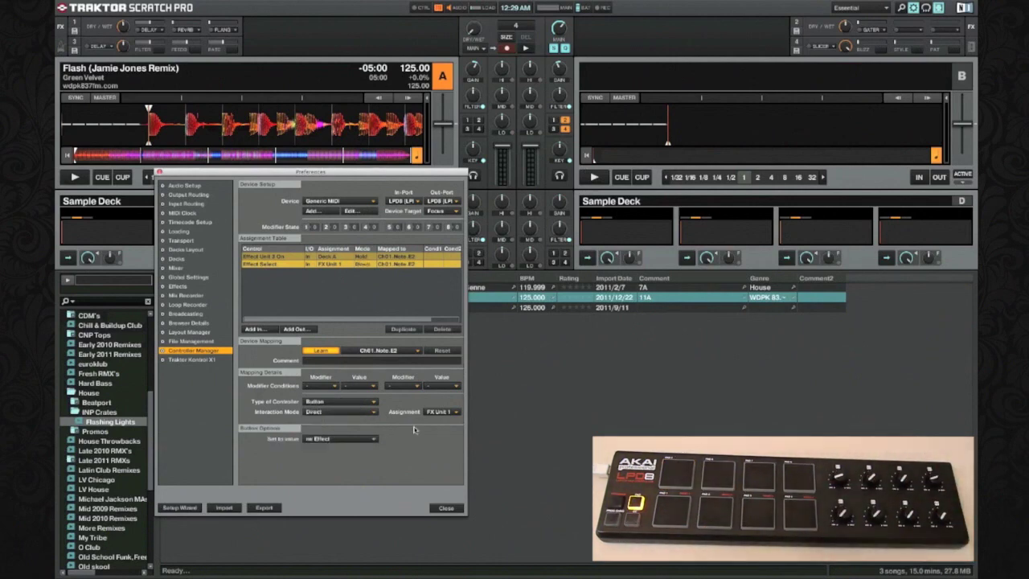
left_click(437, 413)
left_click(436, 428)
left_click(327, 439)
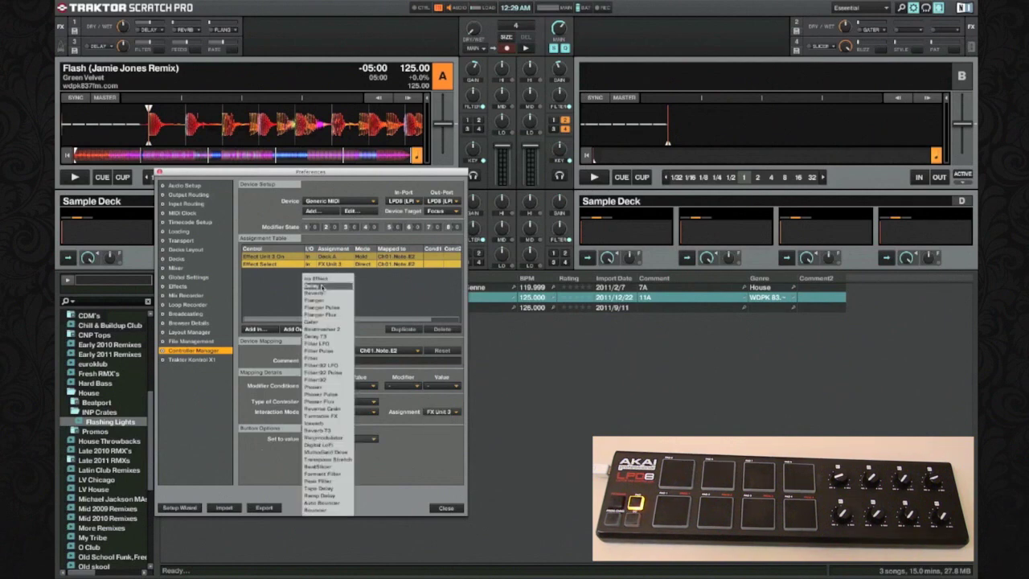
left_click(322, 288)
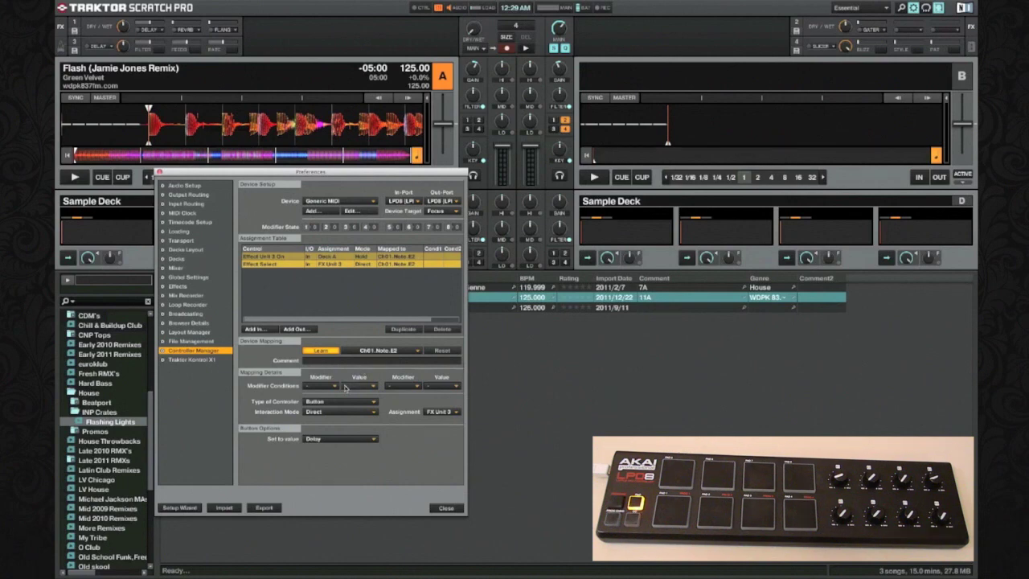
Step: Add an Effect On assignment and target it at FX Unit 3
left_click(262, 331)
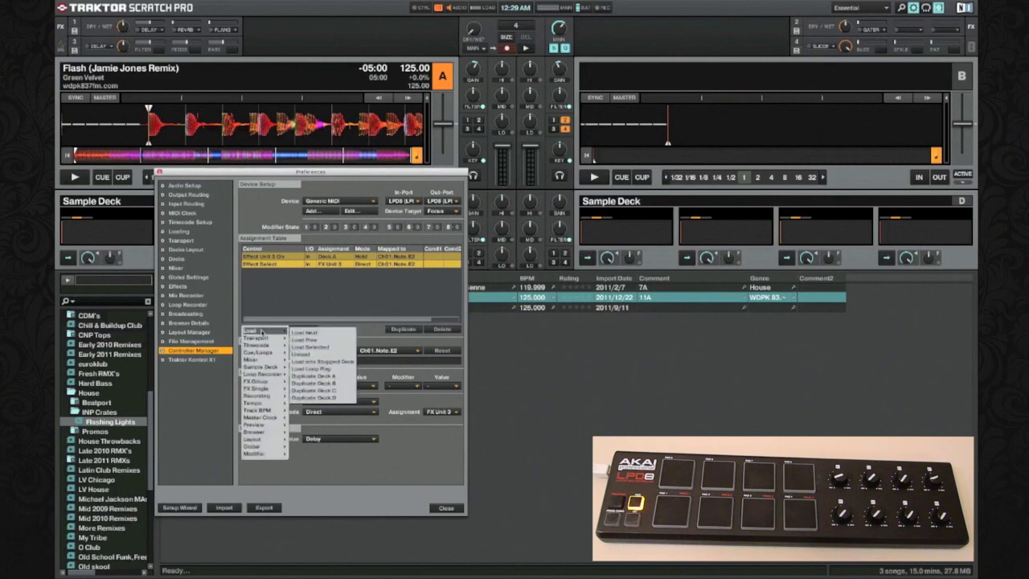
mouse_move(268, 393)
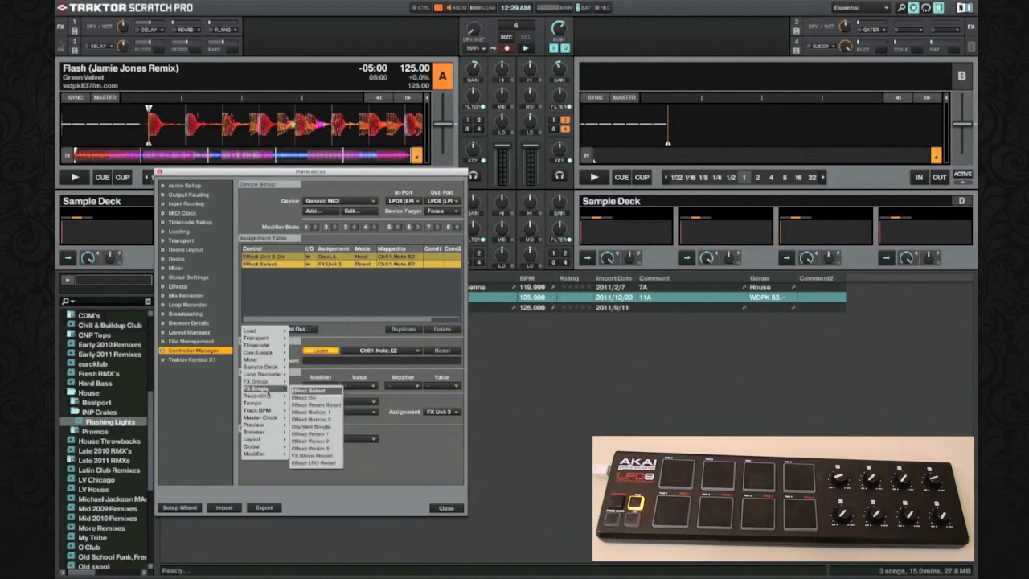
left_click(309, 397)
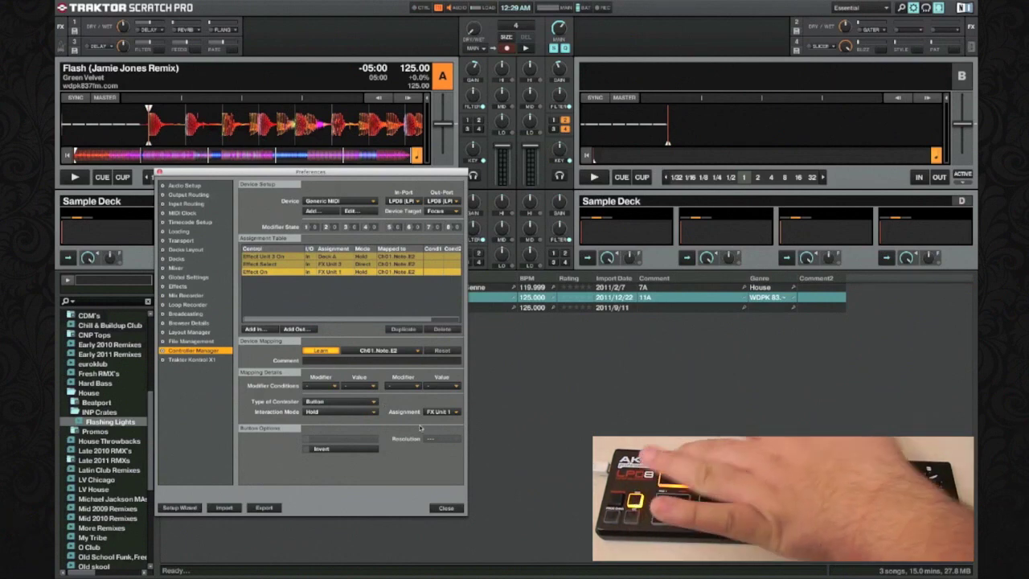
left_click(440, 411)
left_click(439, 429)
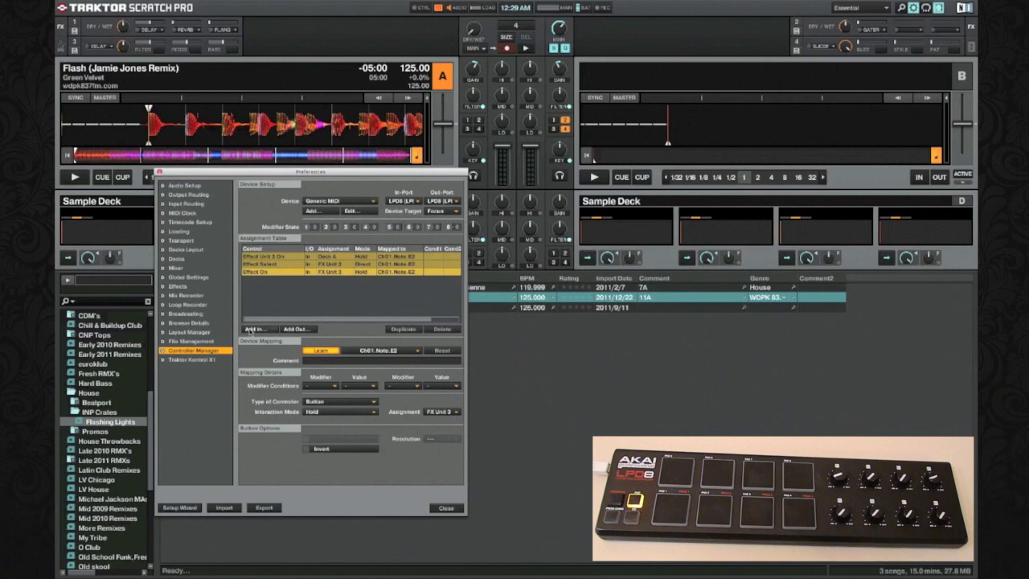
Step: Add a Dry/Wet Single mapping as a Button, assigned to FX Unit 3
left_click(251, 329)
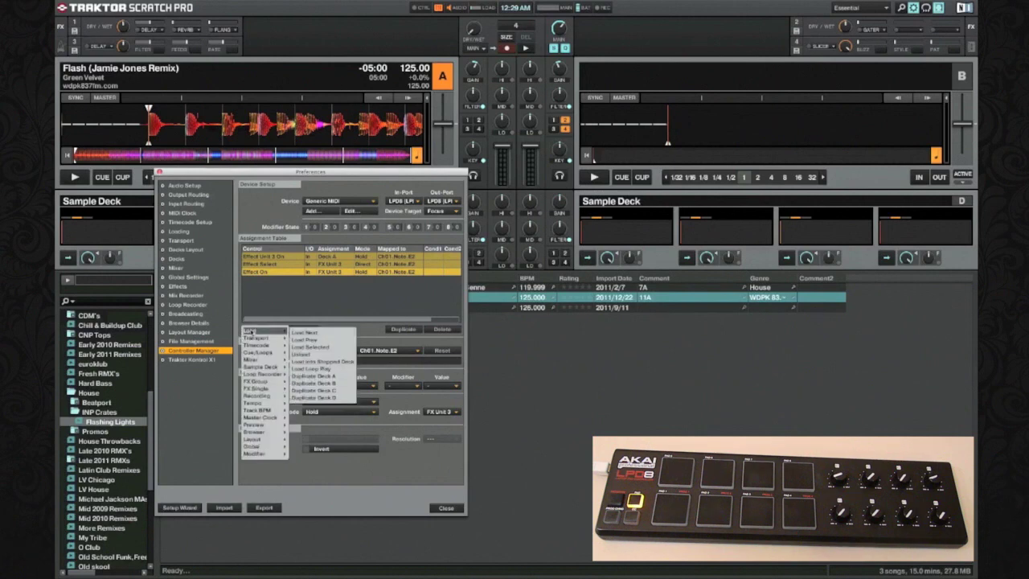
mouse_move(262, 389)
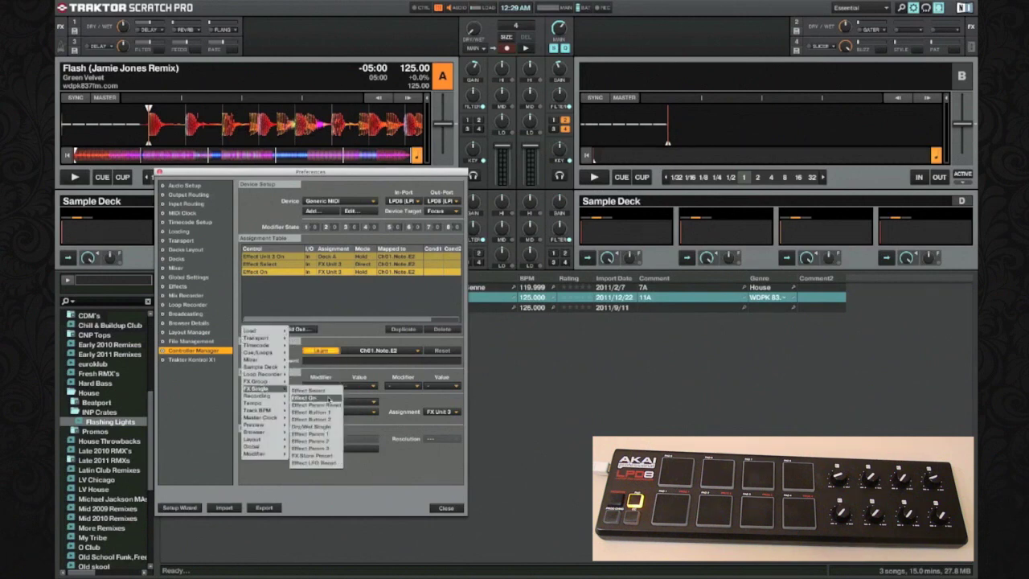
left_click(313, 427)
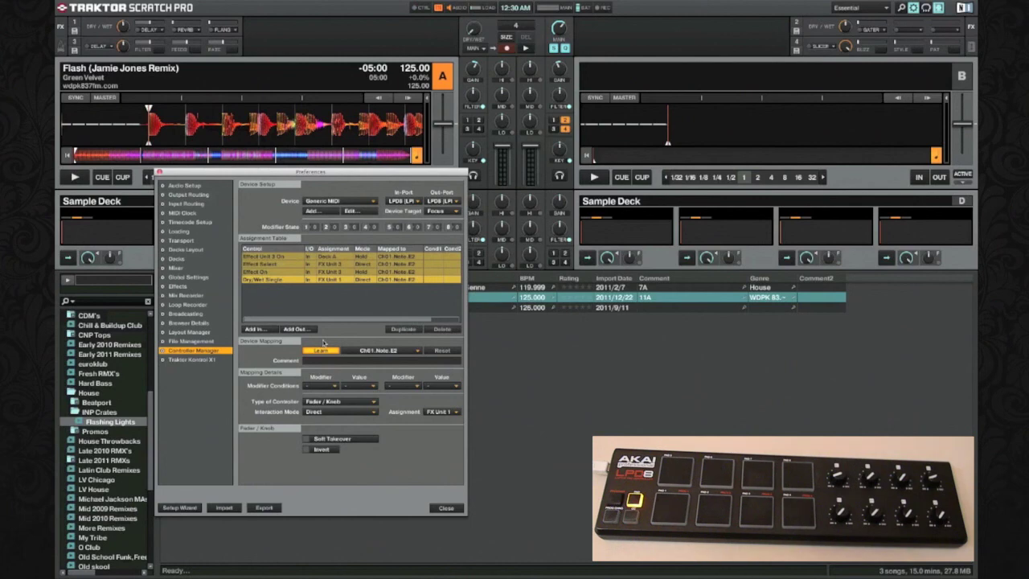
left_click(346, 403)
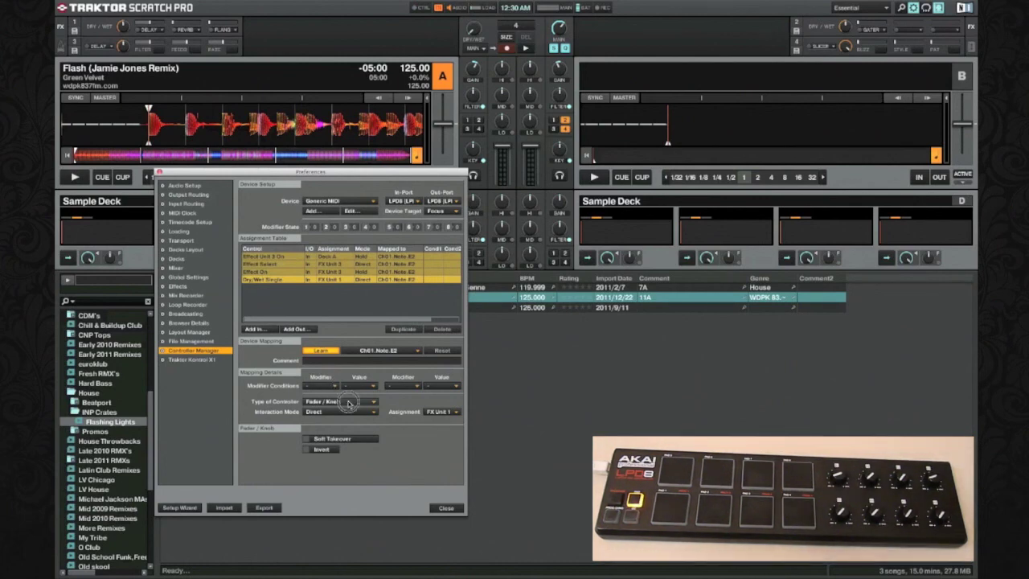
left_click(333, 410)
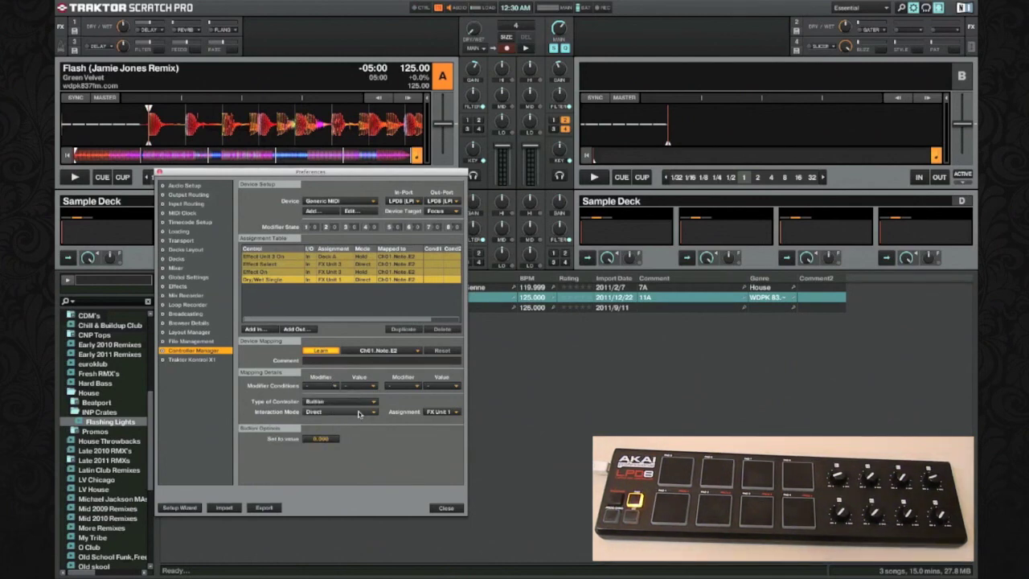
left_click(444, 412)
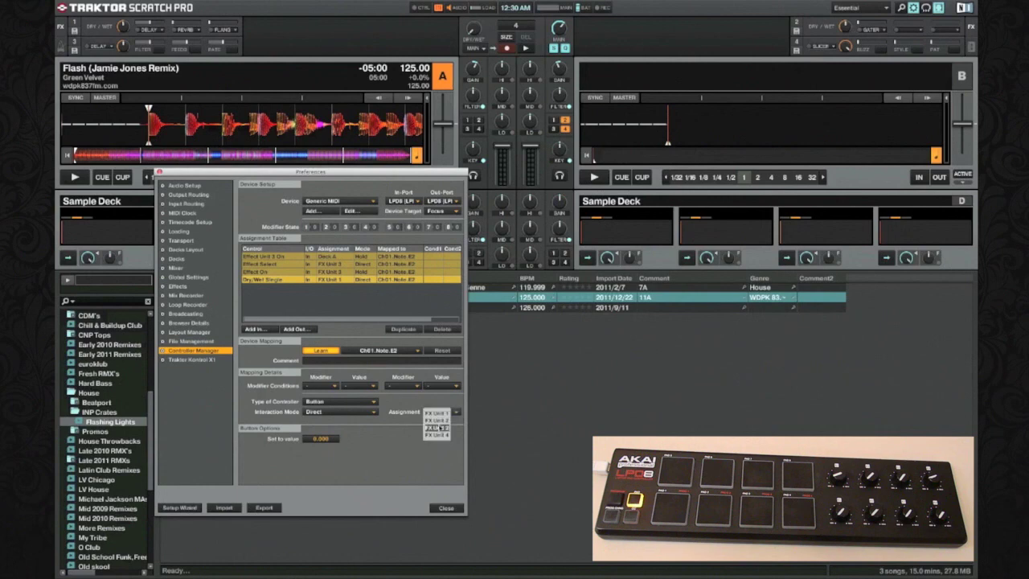
left_click(441, 428)
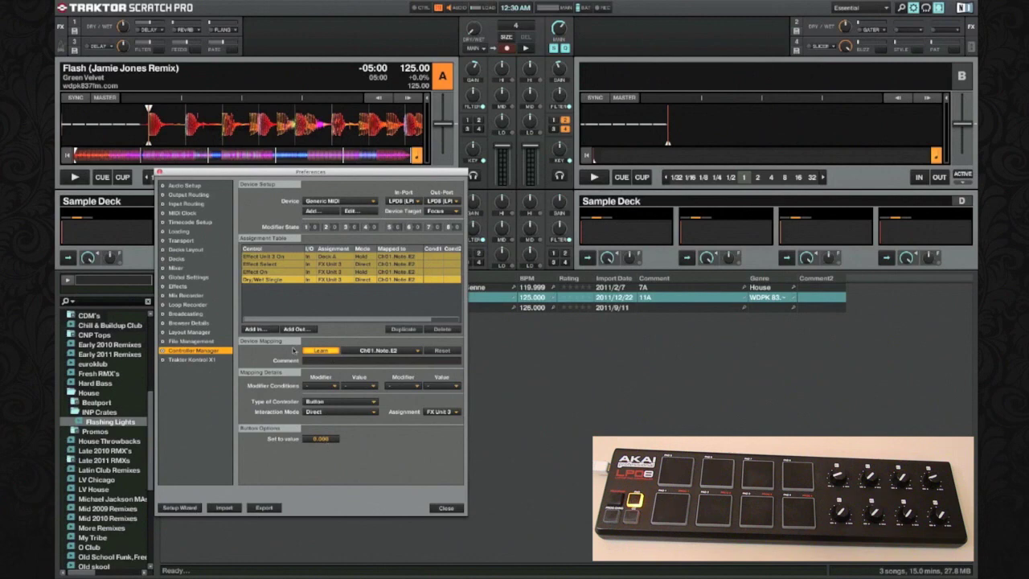
Step: Add Effect Param 1 as a Button on FX Unit 3 with set-to value 1
left_click(266, 332)
mouse_move(258, 396)
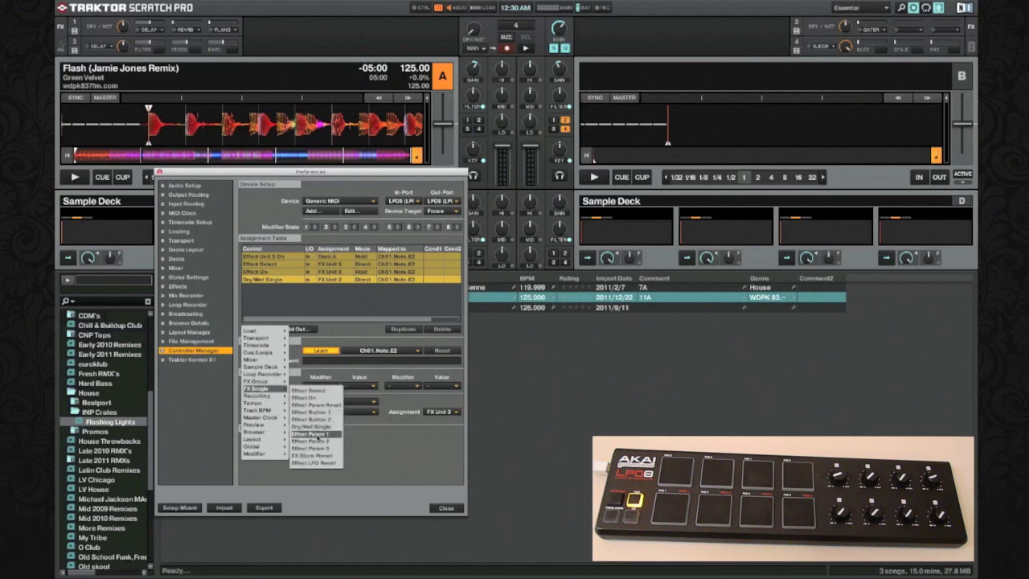
left_click(311, 434)
key("super+a")
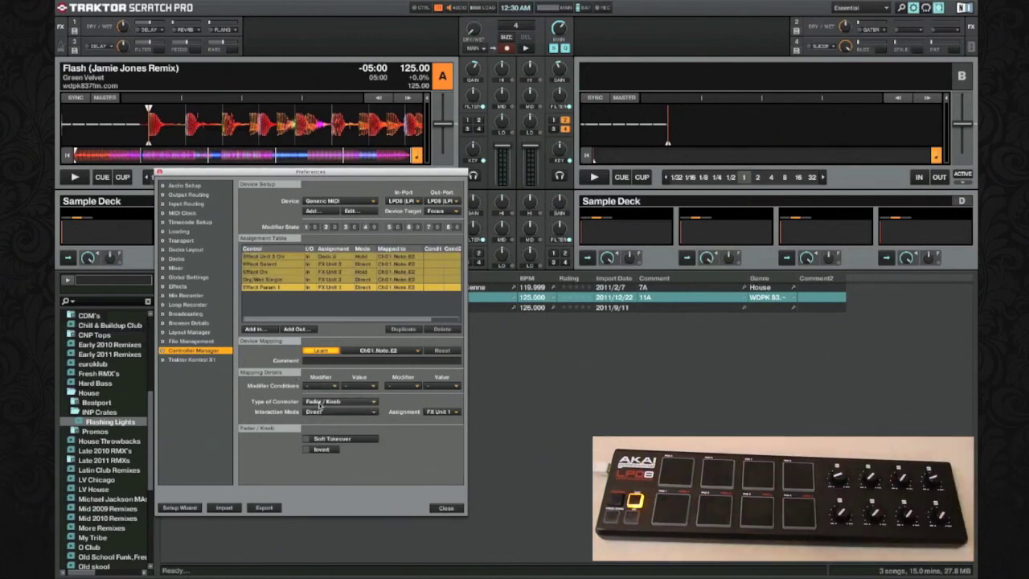
left_click(320, 405)
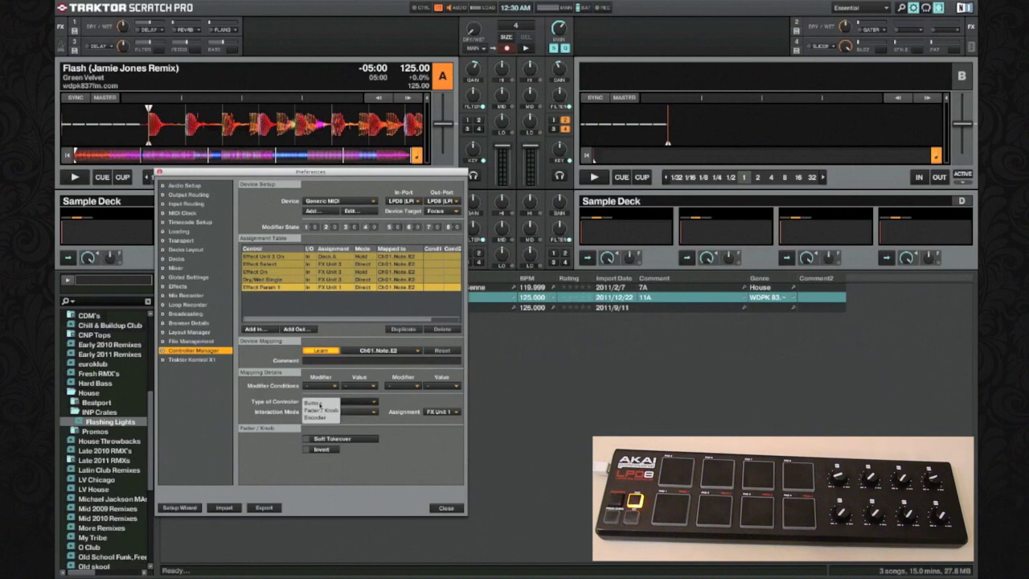
left_click(318, 404)
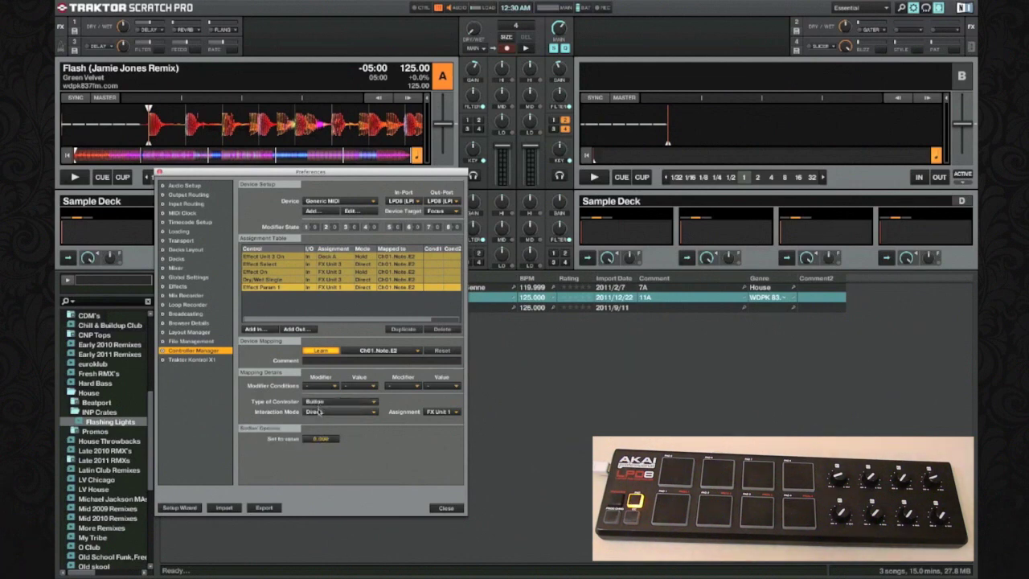
left_click(439, 412)
left_click(437, 428)
double_click(312, 441)
type("1")
left_click(256, 328)
mouse_move(266, 396)
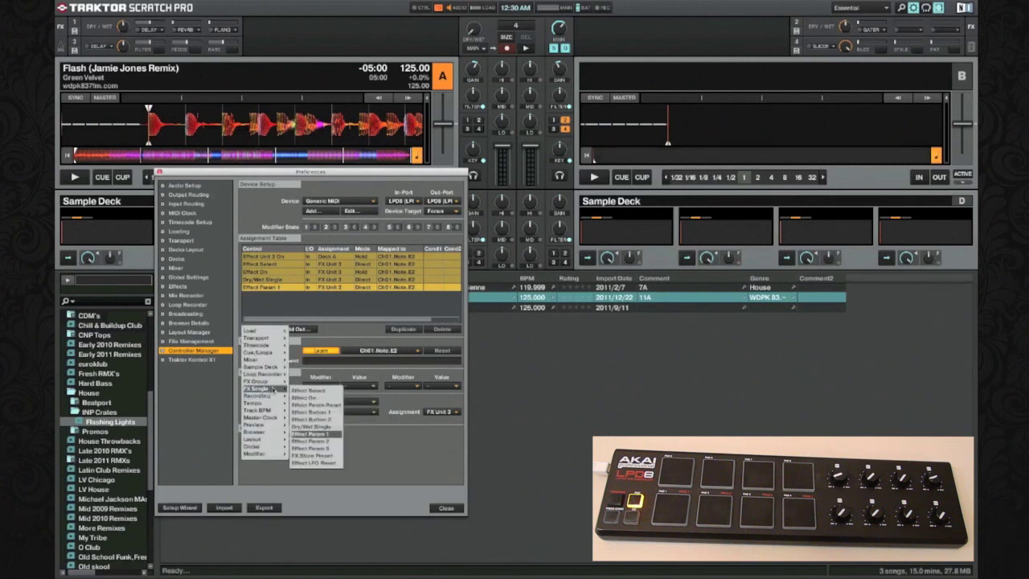
Step: Add Effect Param 2 as a Button on FX Unit 3 with set-to value 0
left_click(321, 442)
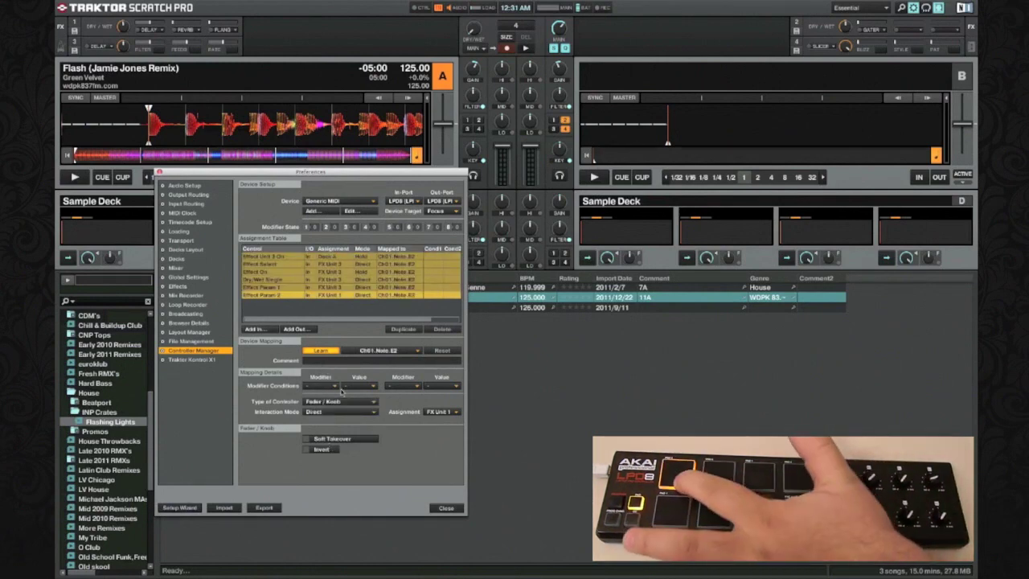
left_click(339, 402)
left_click(336, 410)
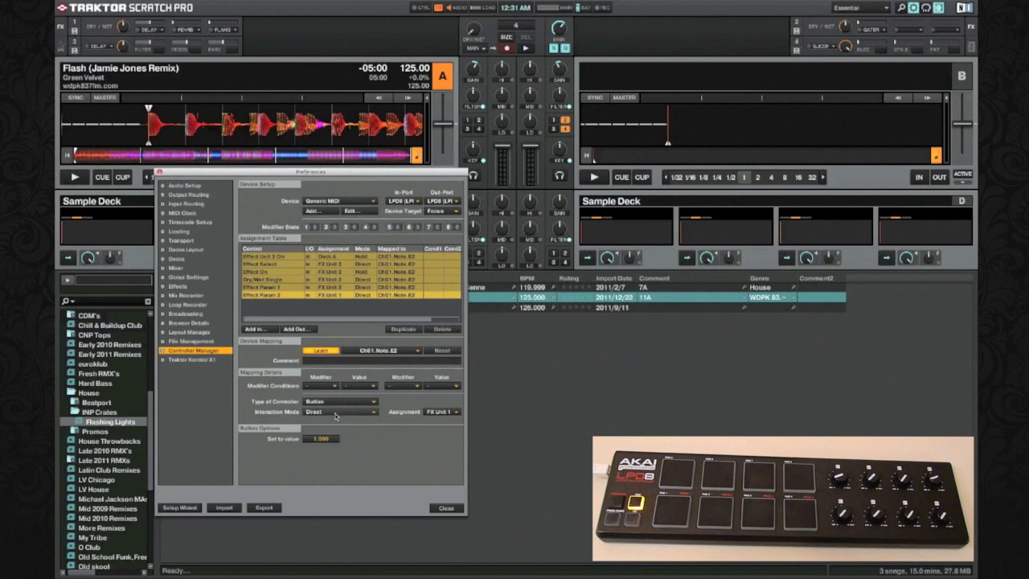
left_click(442, 411)
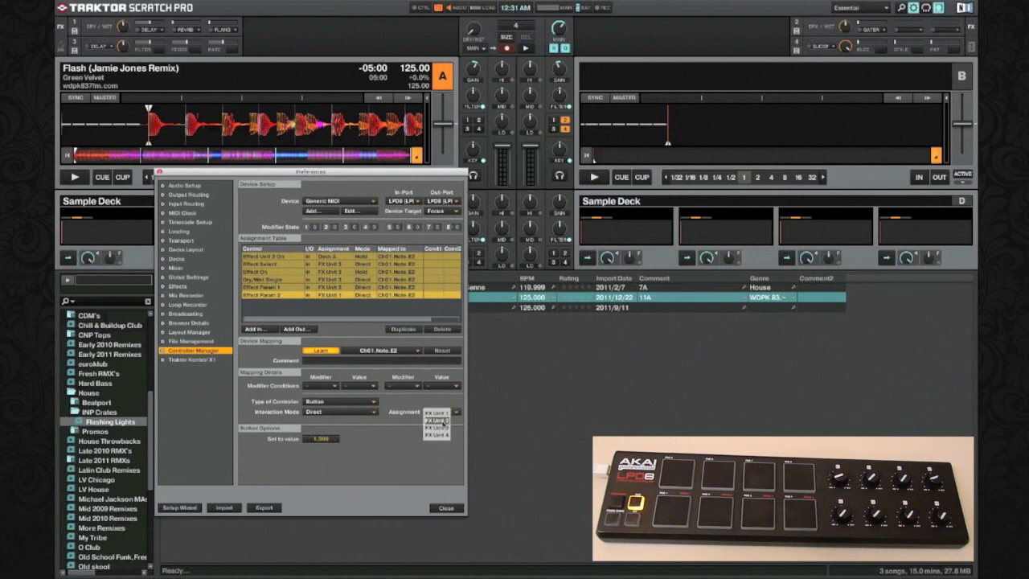
left_click(438, 427)
left_click(321, 438)
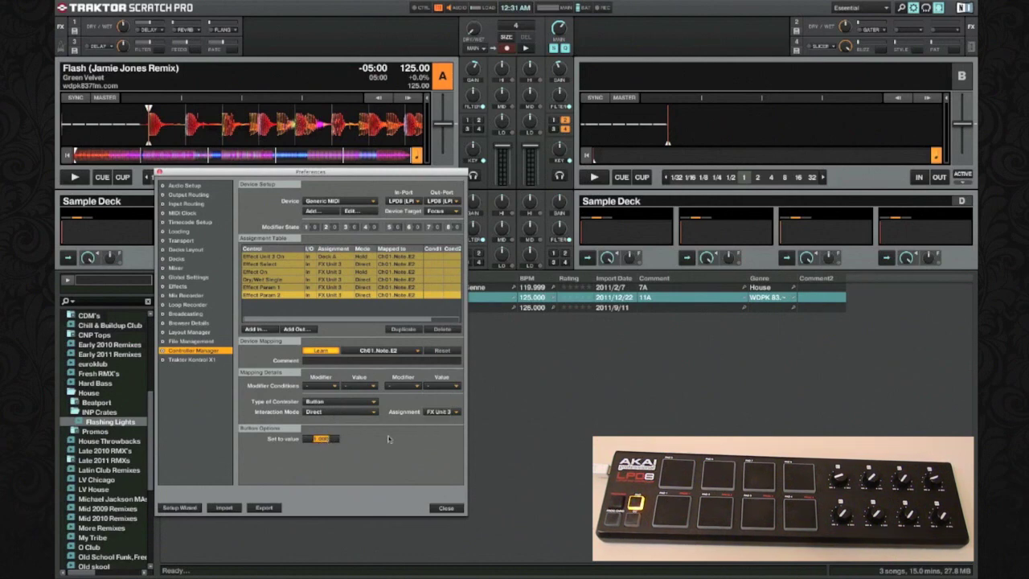
type("0")
Step: Add Effect Param 3 as a Button on FX Unit 3 and confirm its set-to value
left_click(252, 328)
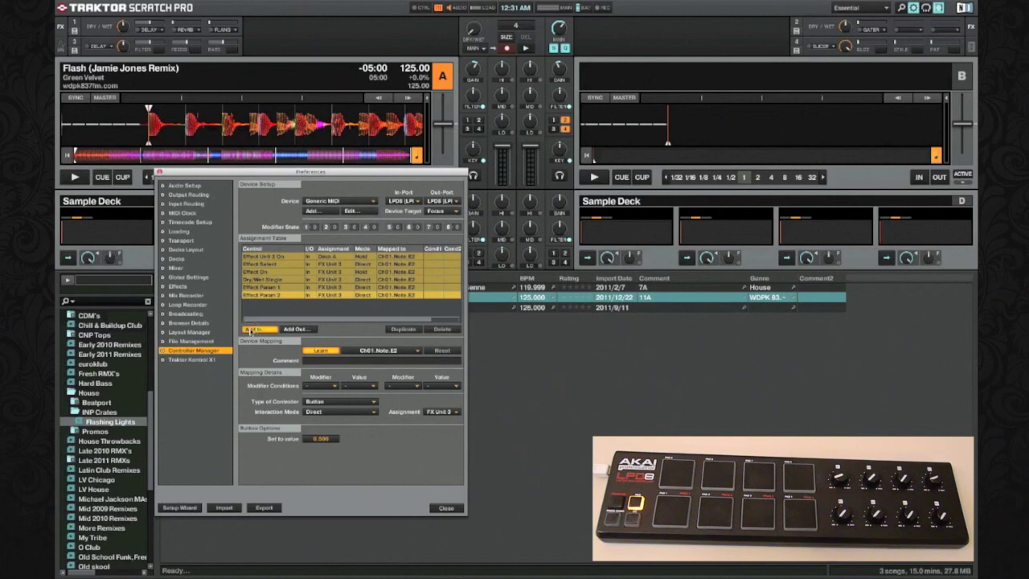
mouse_move(273, 395)
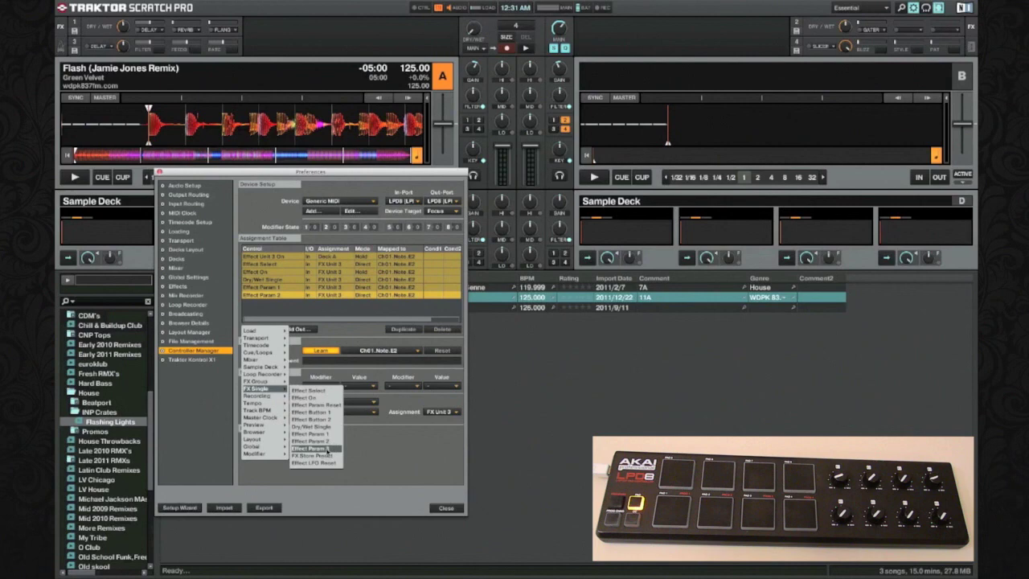
left_click(322, 448)
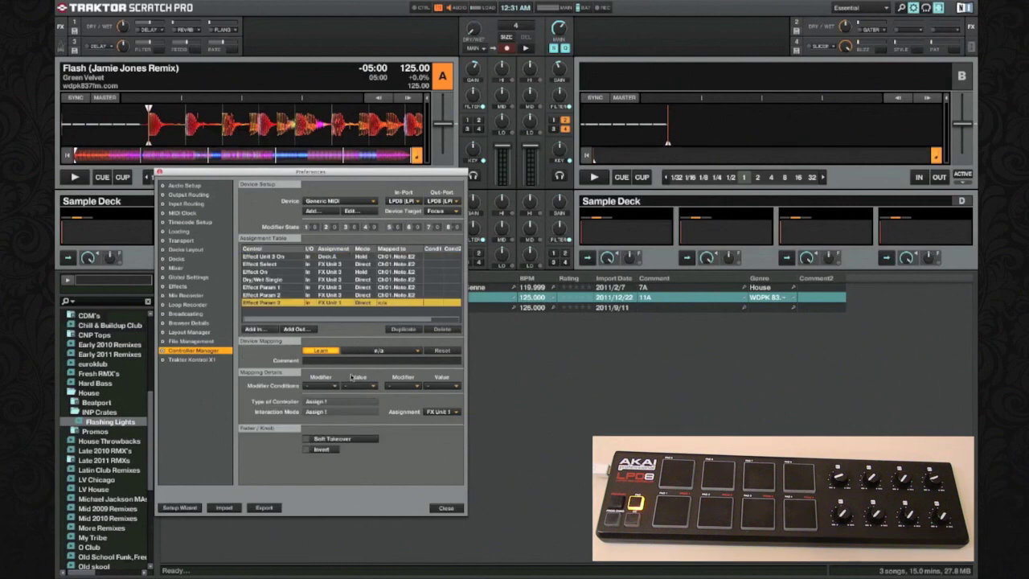
key("super+a")
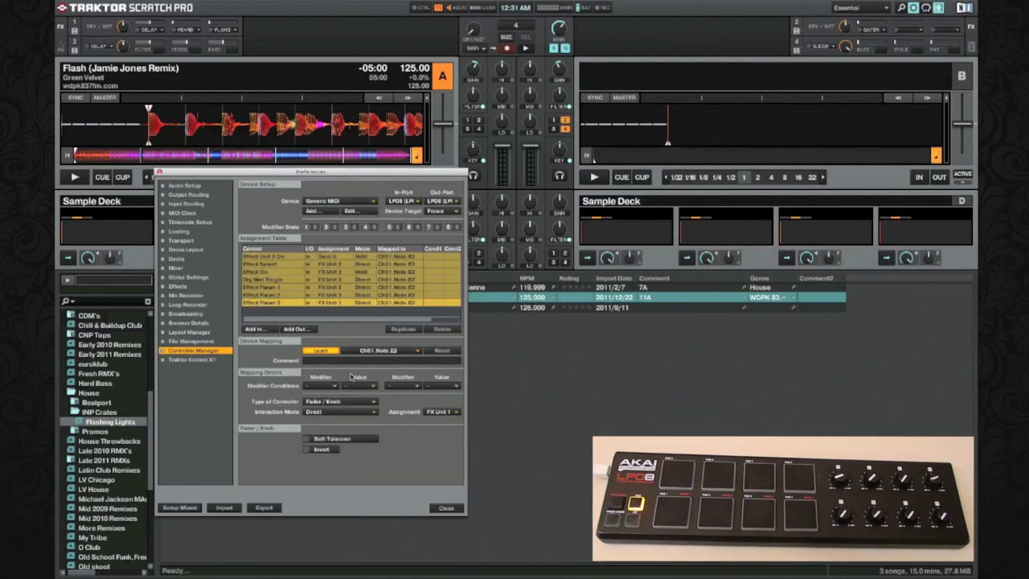
left_click(338, 401)
left_click(336, 411)
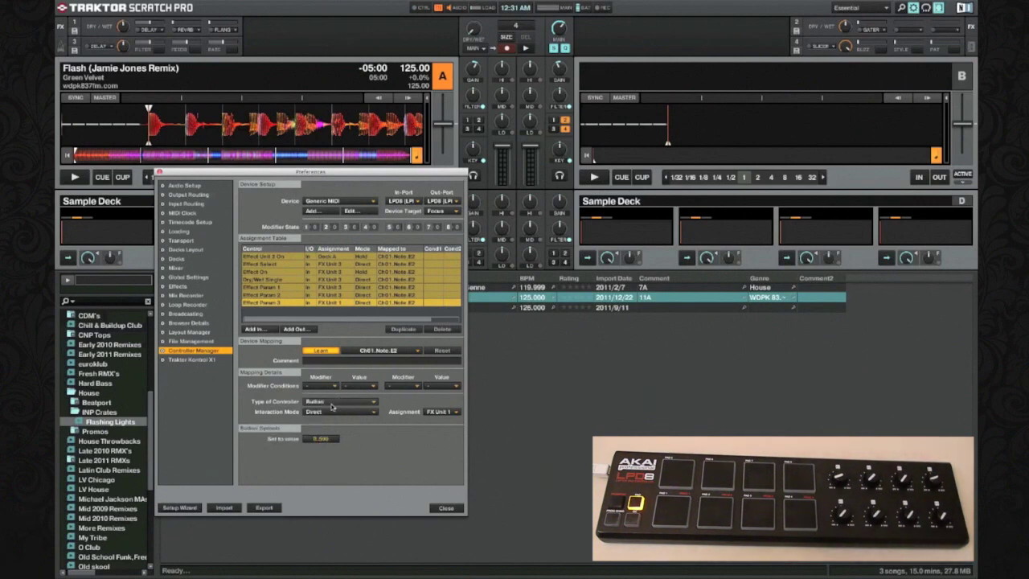
left_click(439, 412)
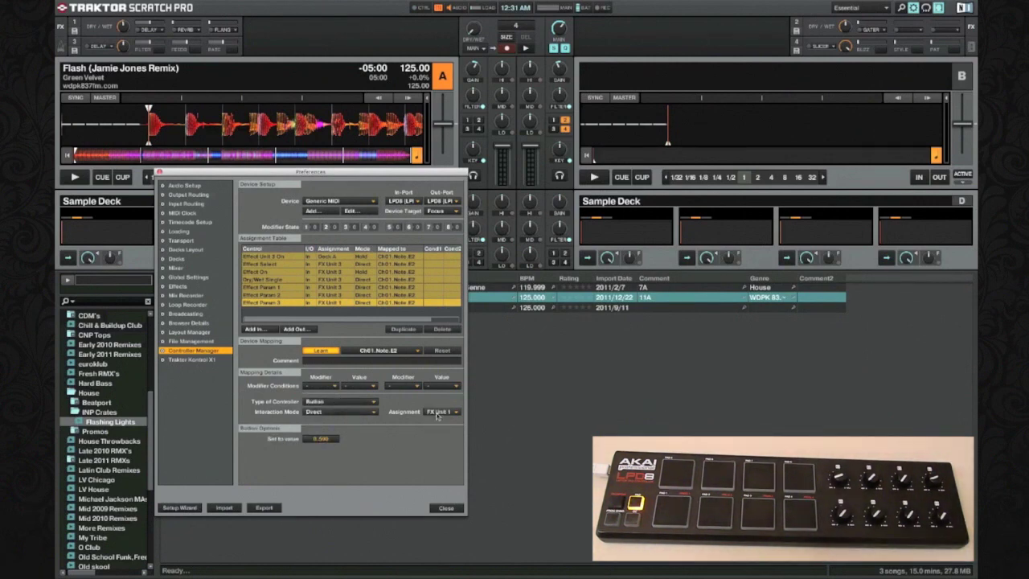
left_click(437, 427)
left_click(315, 439)
key("Return")
Step: Add an Effect Button 1 Hold mapping and assign it to FX Unit 3
left_click(268, 330)
mouse_move(266, 389)
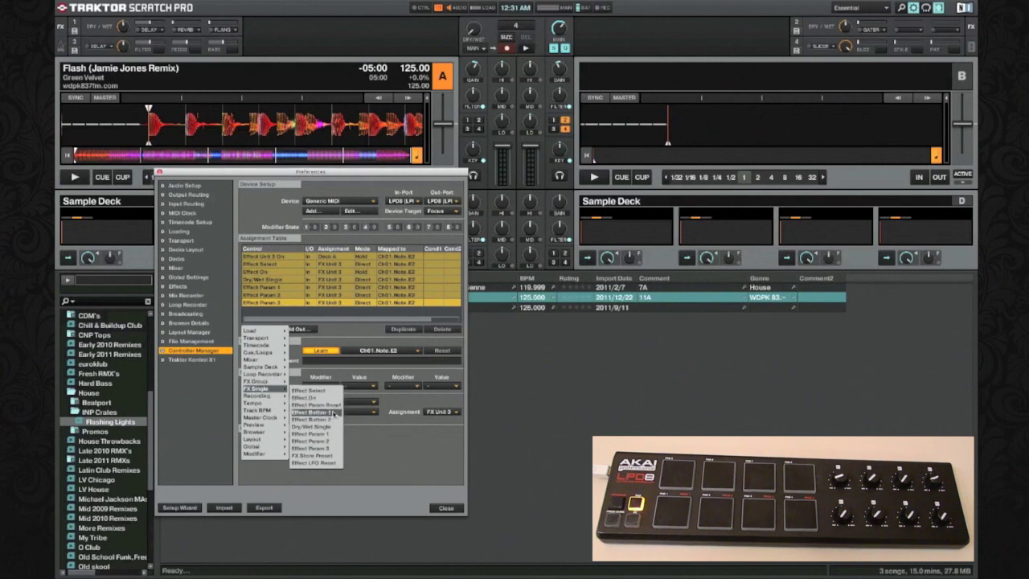
left_click(334, 413)
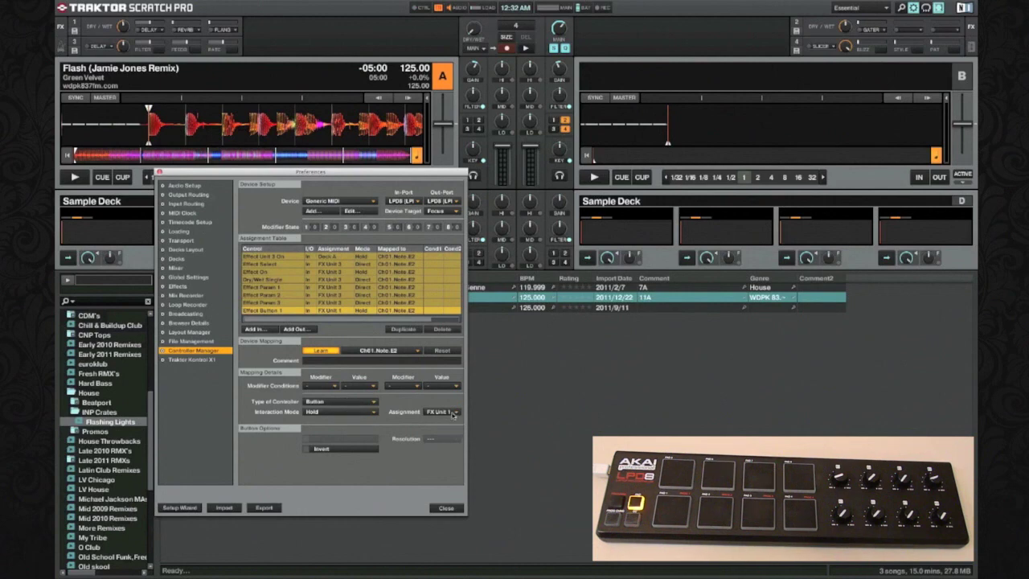
left_click(452, 413)
left_click(450, 431)
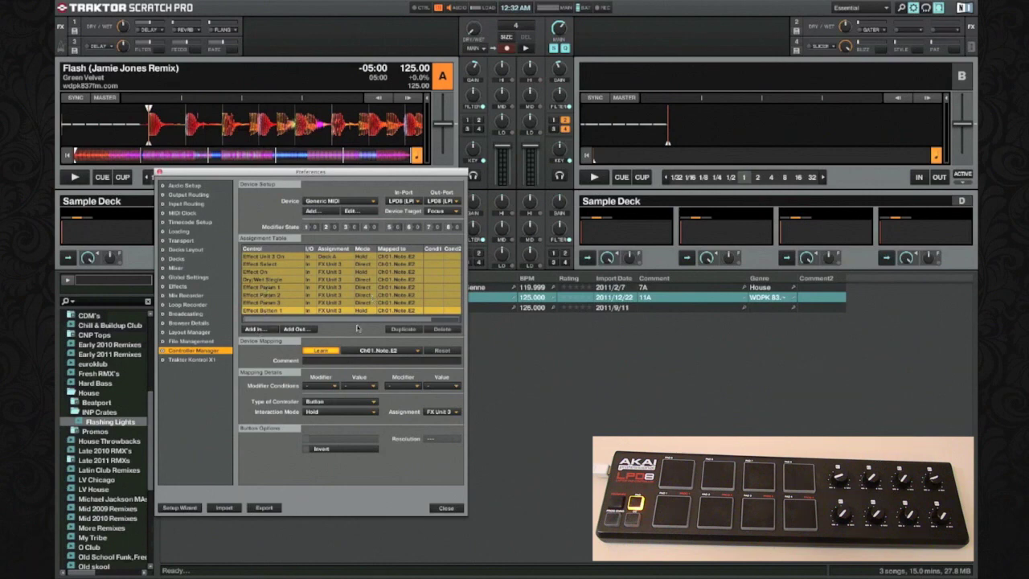
Step: Turn off Learn, shift the Preferences window right, and start Deck A playing
left_click(329, 353)
left_click_drag(353, 174, 825, 77)
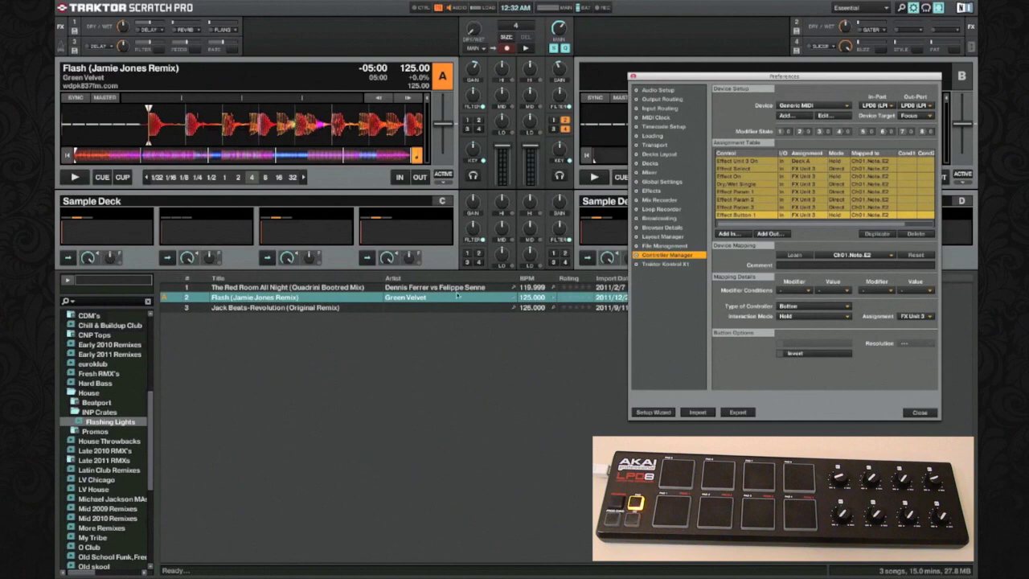
key("space")
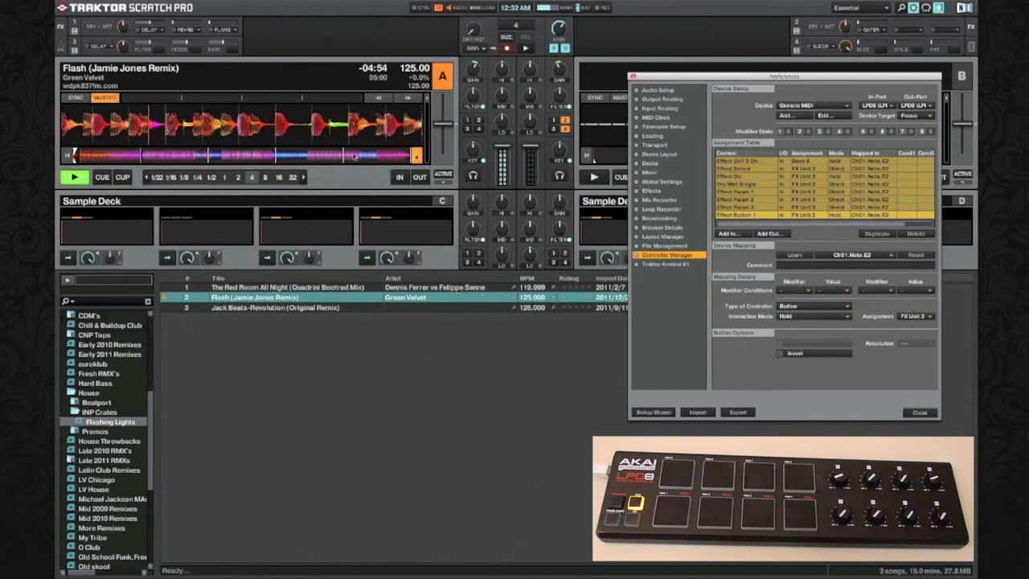
left_click(254, 50)
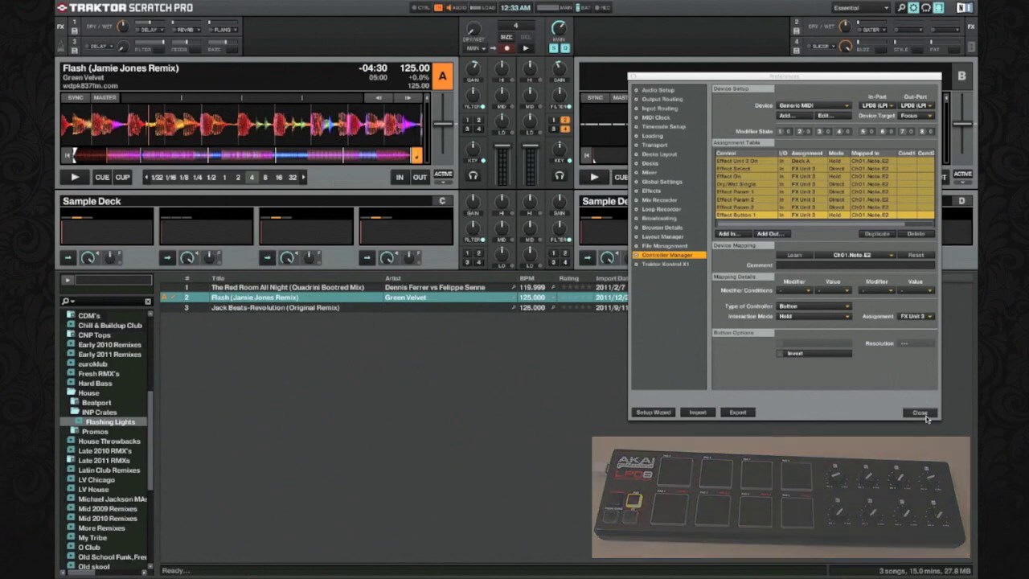
Step: Close the Preferences window to show the full deck view
left_click(922, 412)
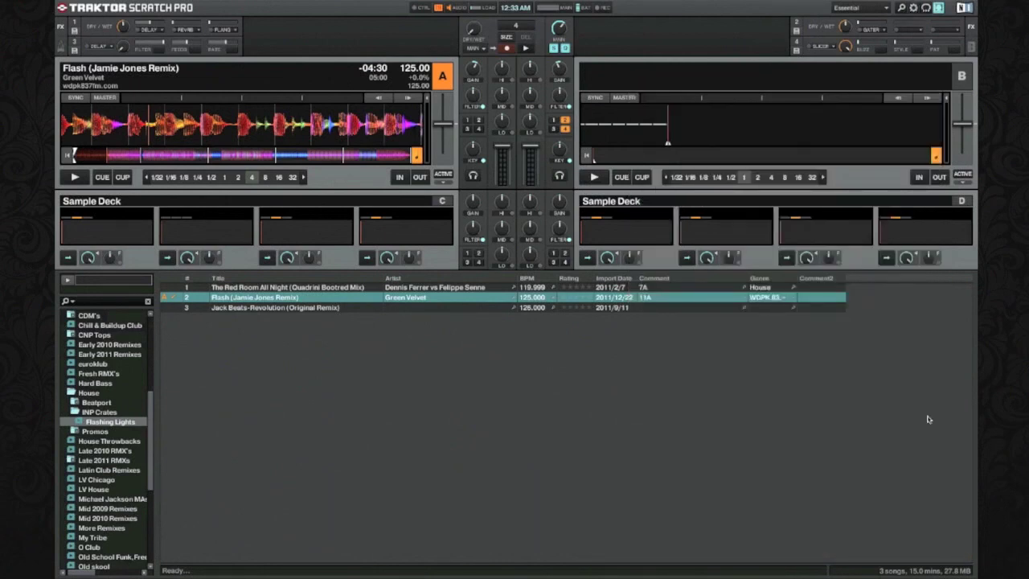